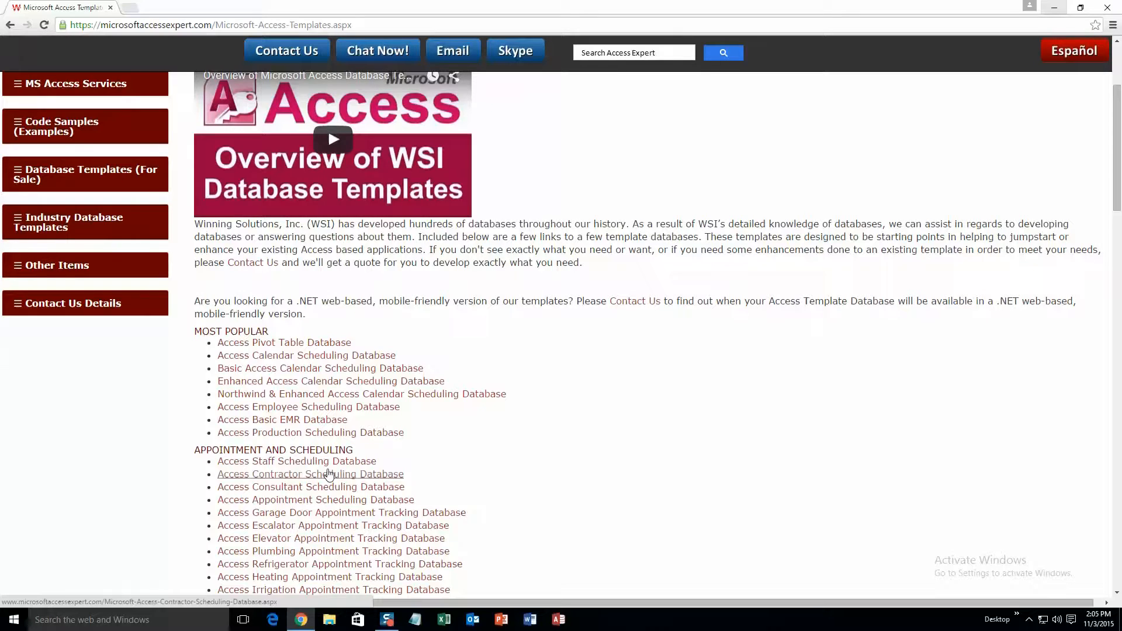
Step: Look through the Access template list, from Most Popular to Database Tools and Misc Templates
scroll(329, 474, down, 2)
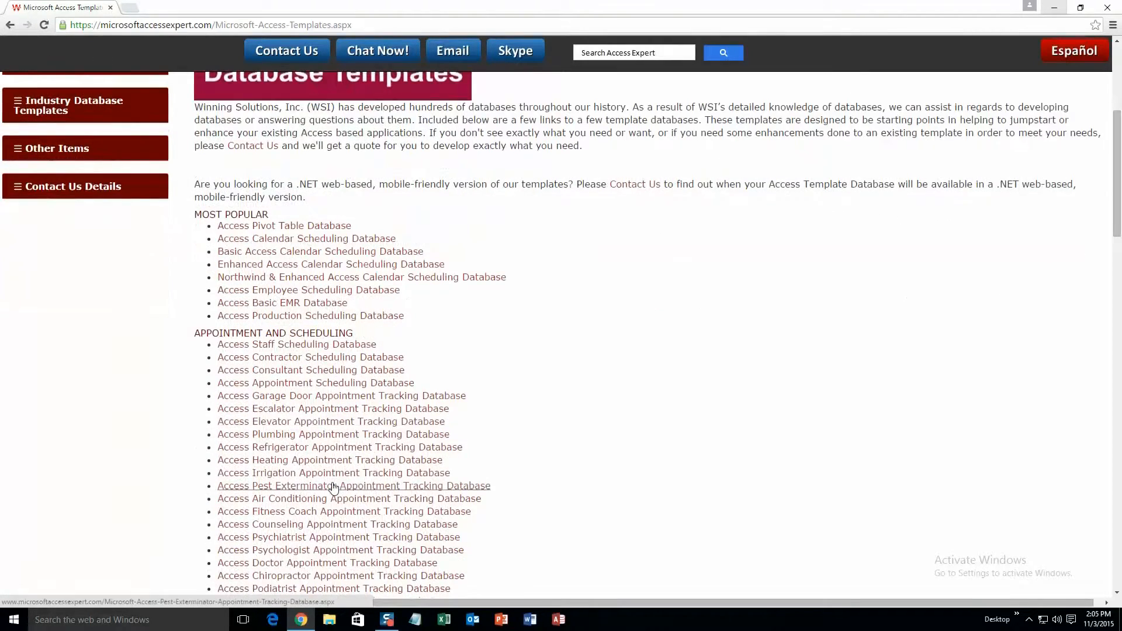
scroll(333, 486, down, 1)
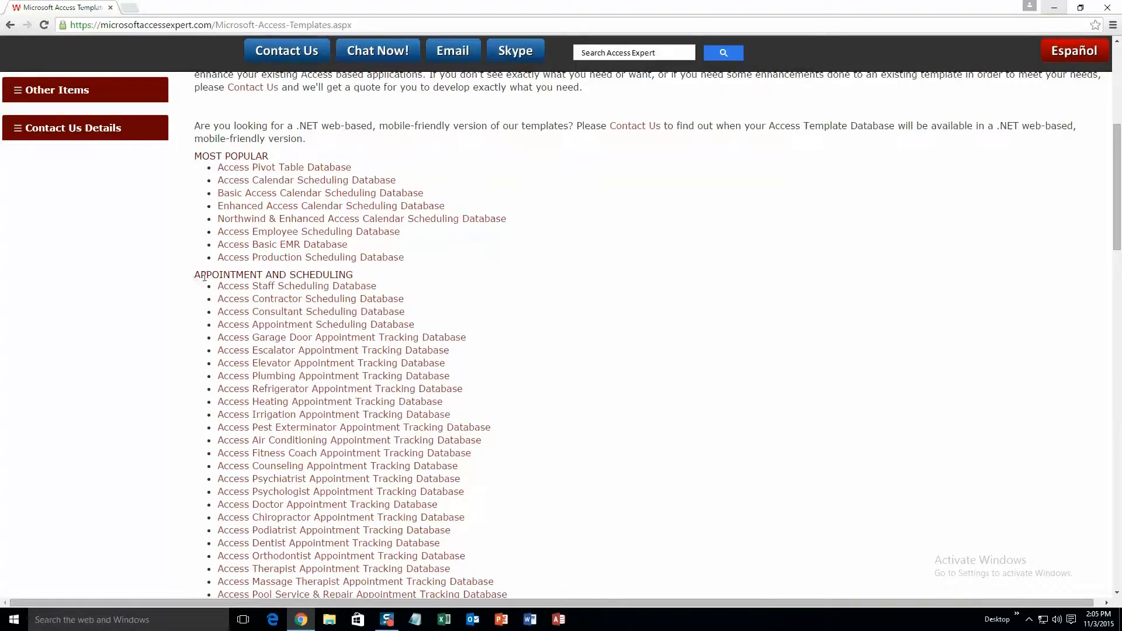
scroll(295, 320, down, 8)
scroll(296, 323, down, 14)
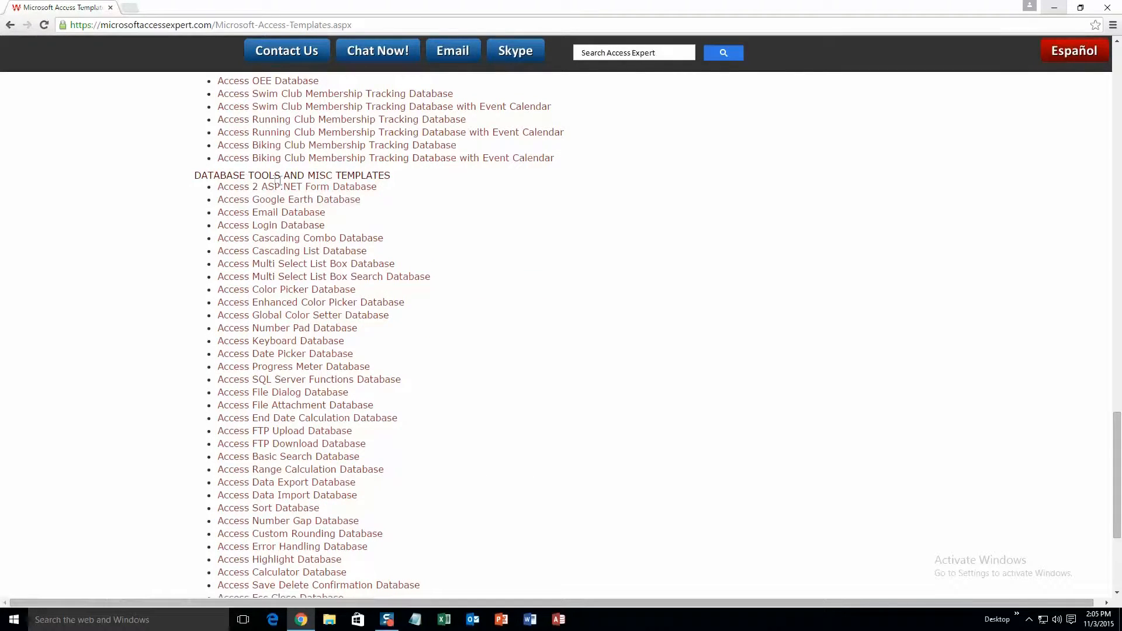
scroll(351, 274, down, 2)
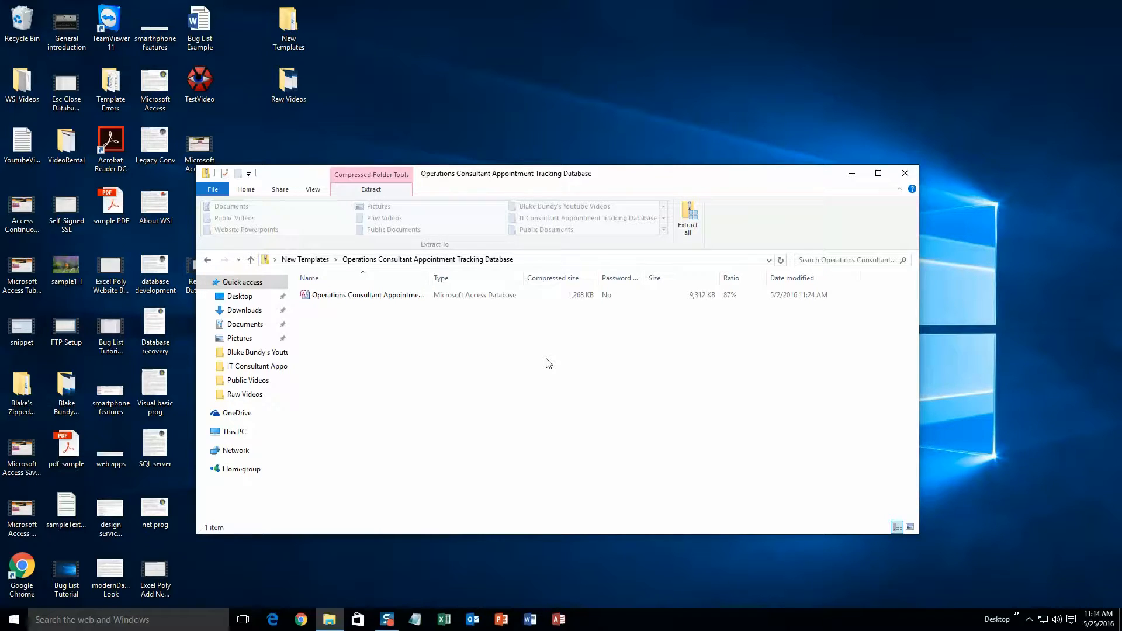
Step: Extract the zipped Operations Consultant Appointment Tracking Database, open the extracted database and accept the security notice
click(688, 222)
click(664, 422)
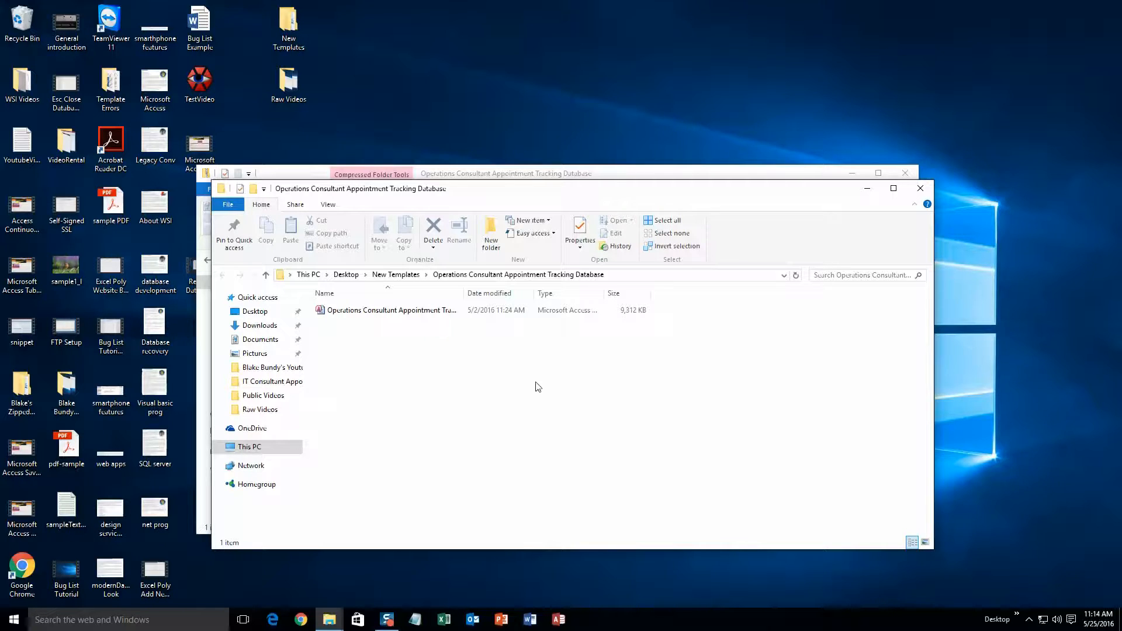
double_click(438, 311)
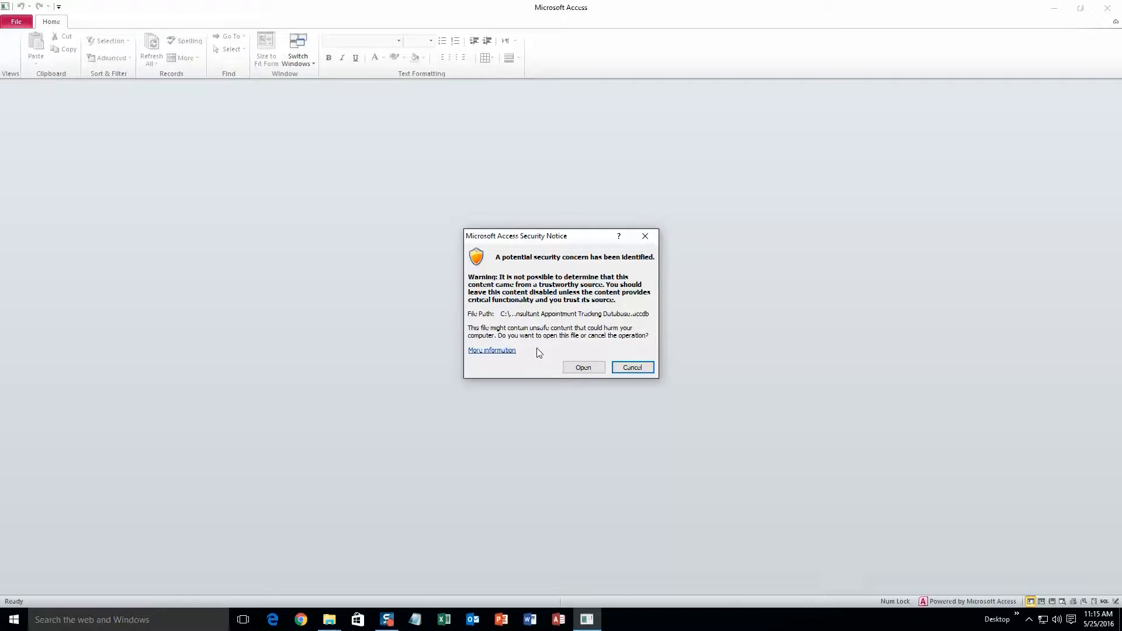
click(570, 370)
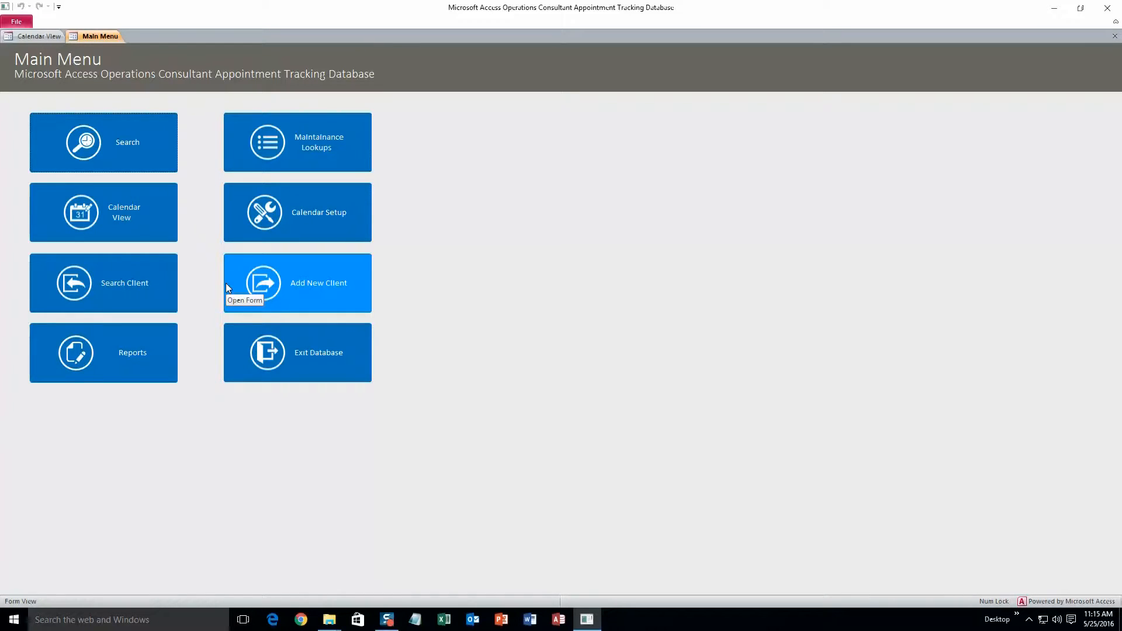
Step: Start a new client record and review its Notes, Call History, Appointment History and Payment History sections before returning to Information
click(314, 289)
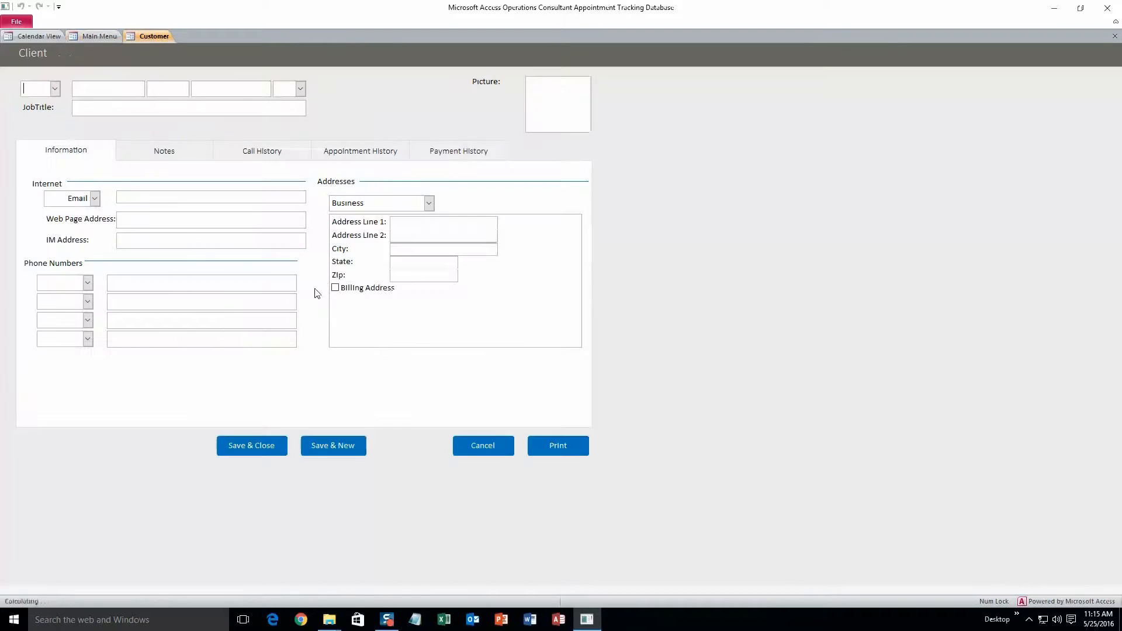
click(123, 89)
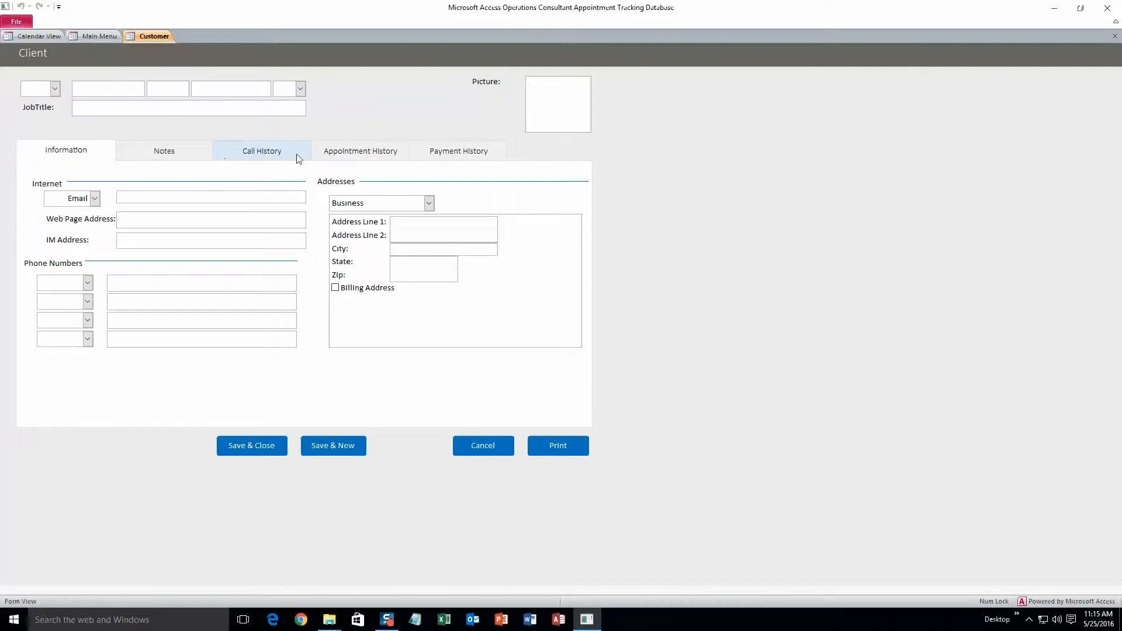
click(195, 155)
click(262, 153)
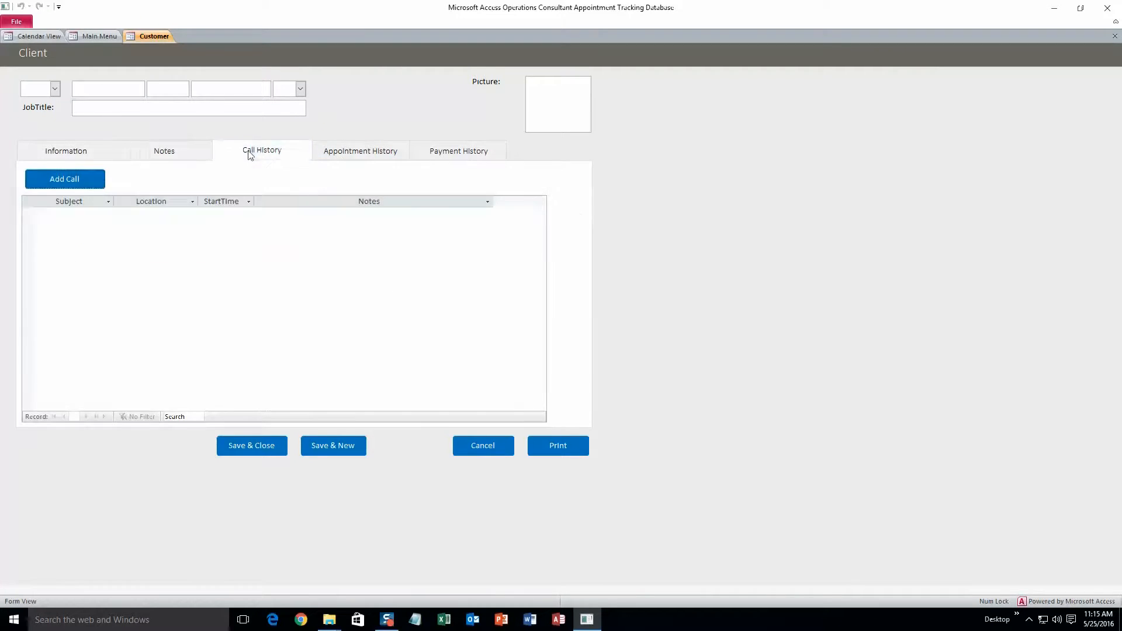
click(348, 159)
click(445, 155)
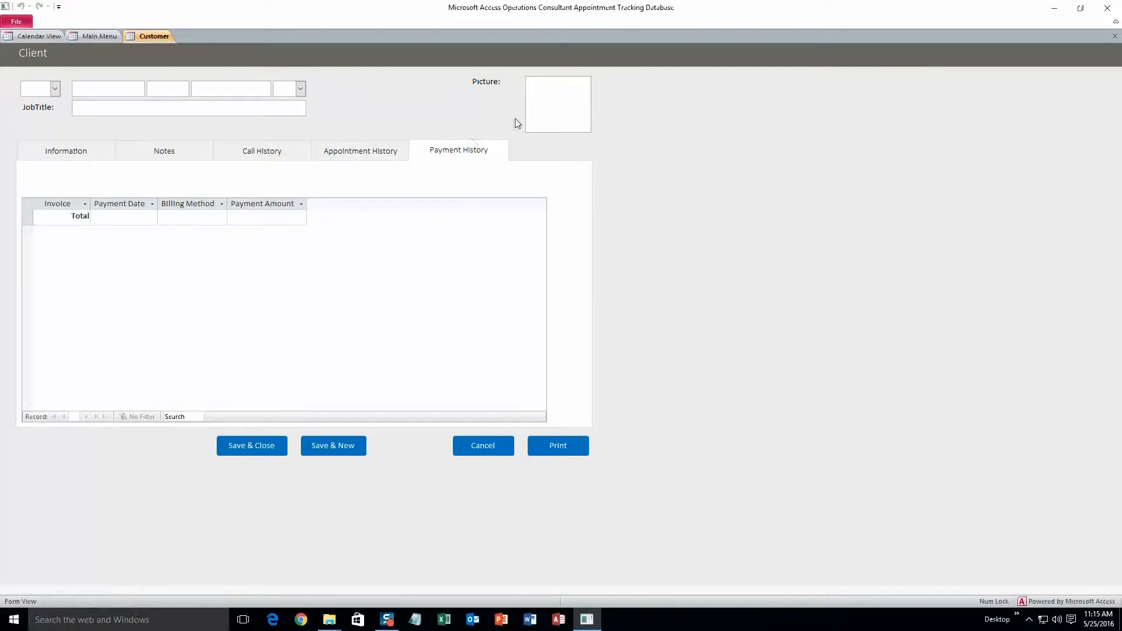
click(93, 151)
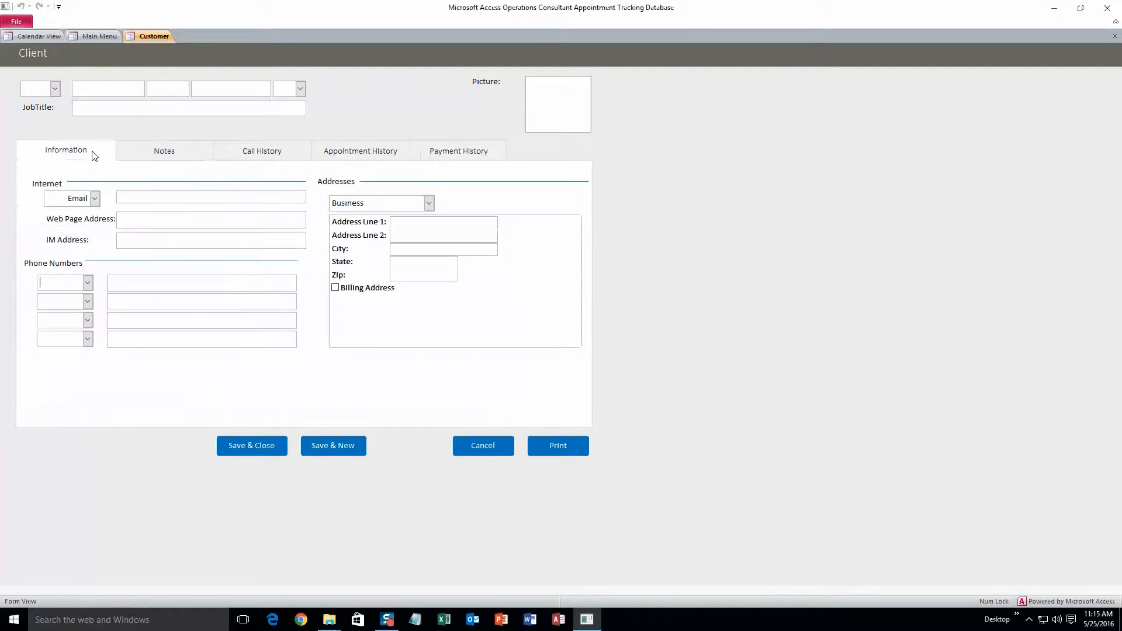
Step: Enter the new client's first name, last name and e-mail address
click(118, 90)
text(John)
click(211, 91)
text(Smith)
click(159, 195)
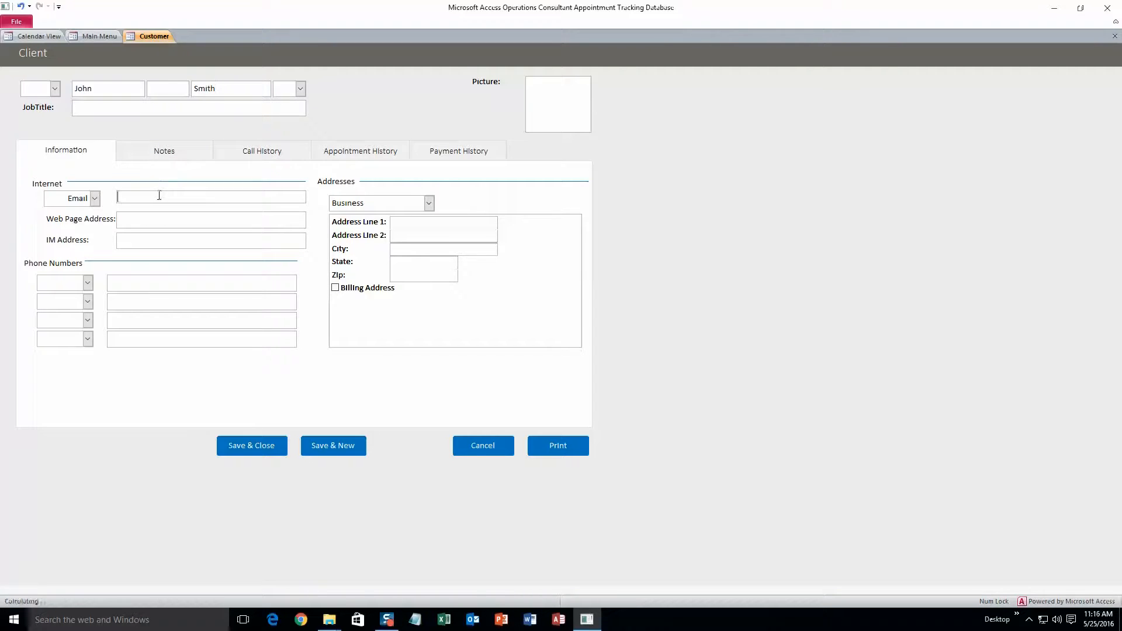
text(test@test.com)
Step: Fill in the client's business street address, city and state, and save and close the record
click(401, 223)
text(1234)
click(402, 252)
text(Ames)
click(394, 259)
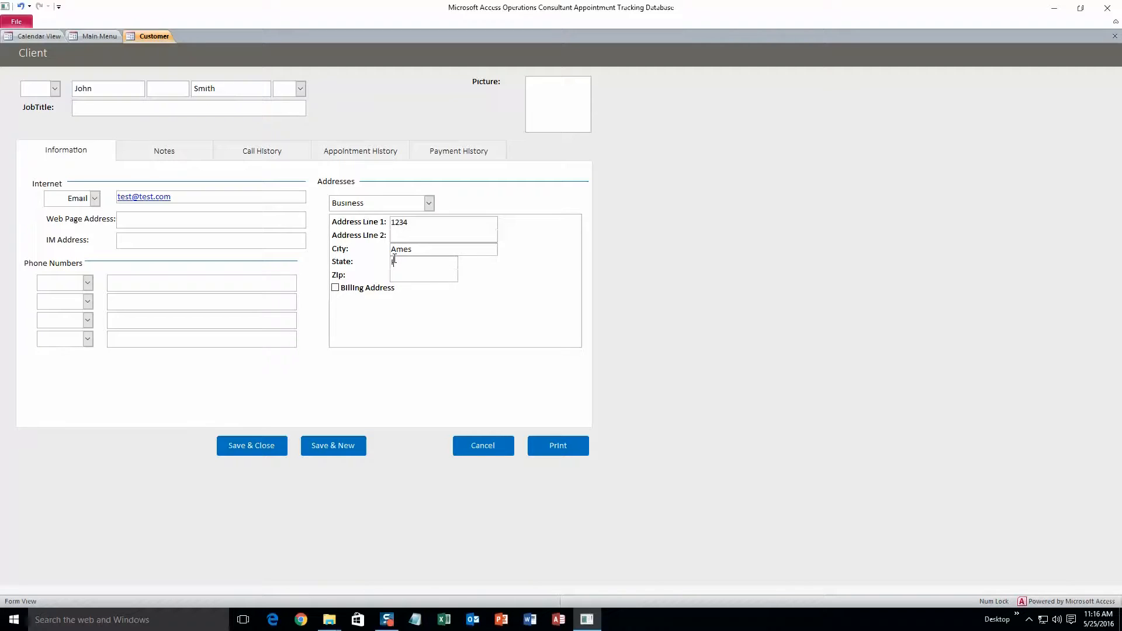
text(IA)
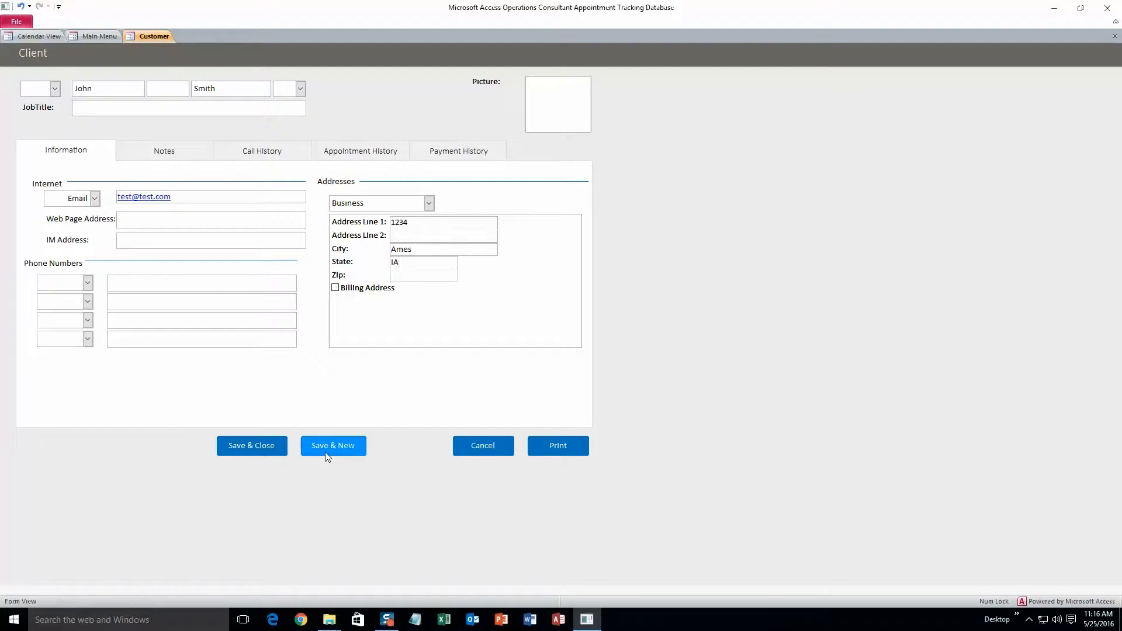
click(268, 452)
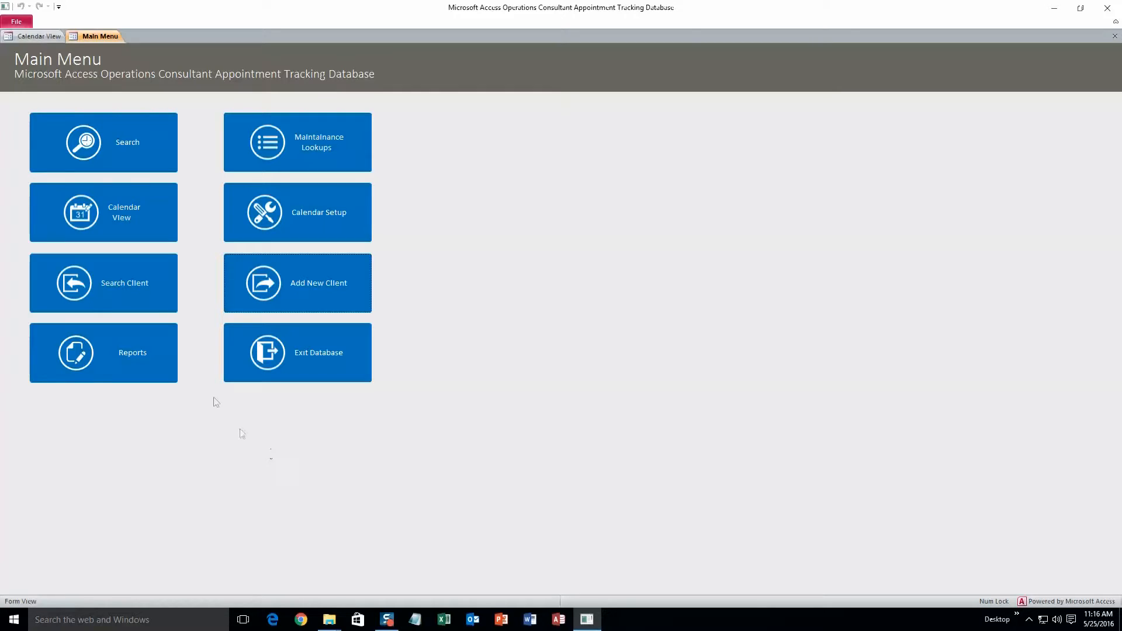
Step: Search the clients by the new client's last name, view the matching record and close it without changes
click(164, 295)
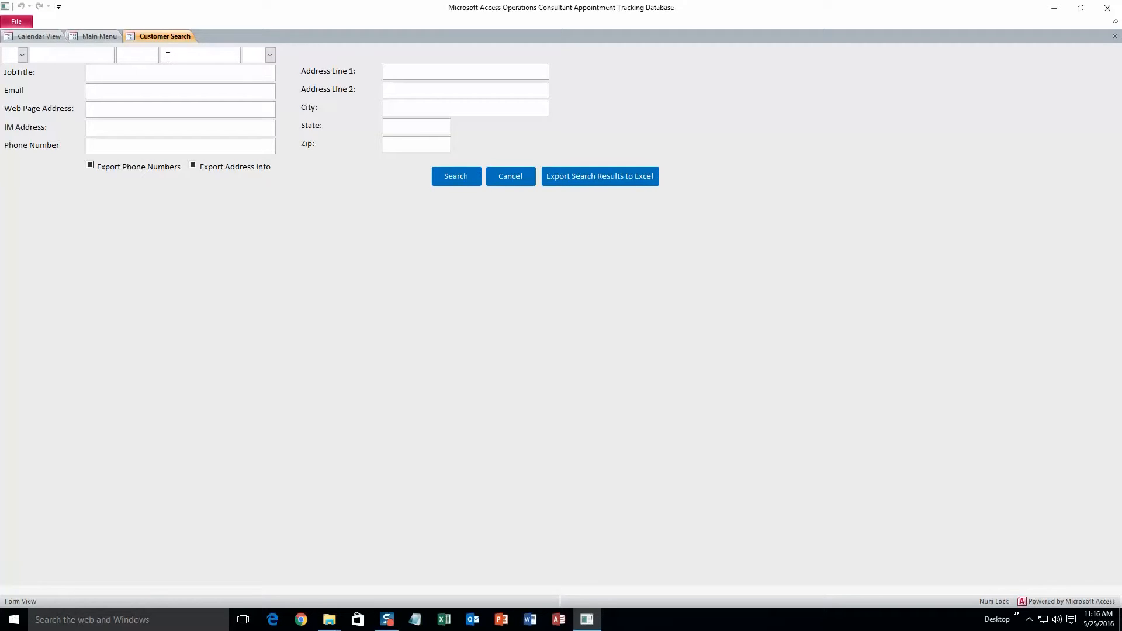
text(Smith)
click(447, 176)
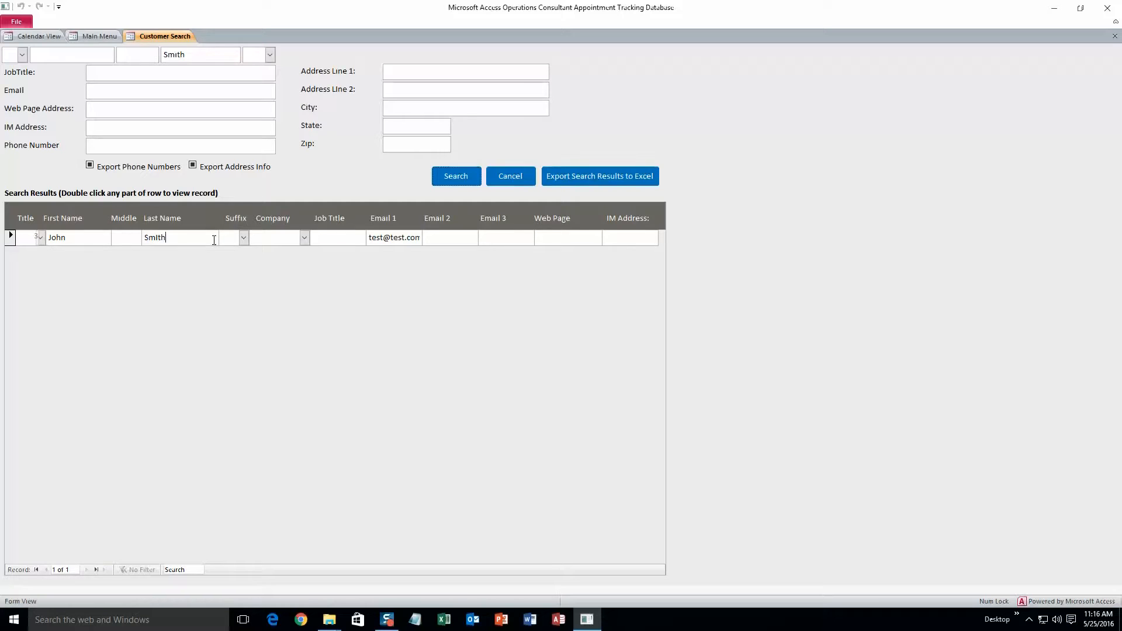
double_click(213, 239)
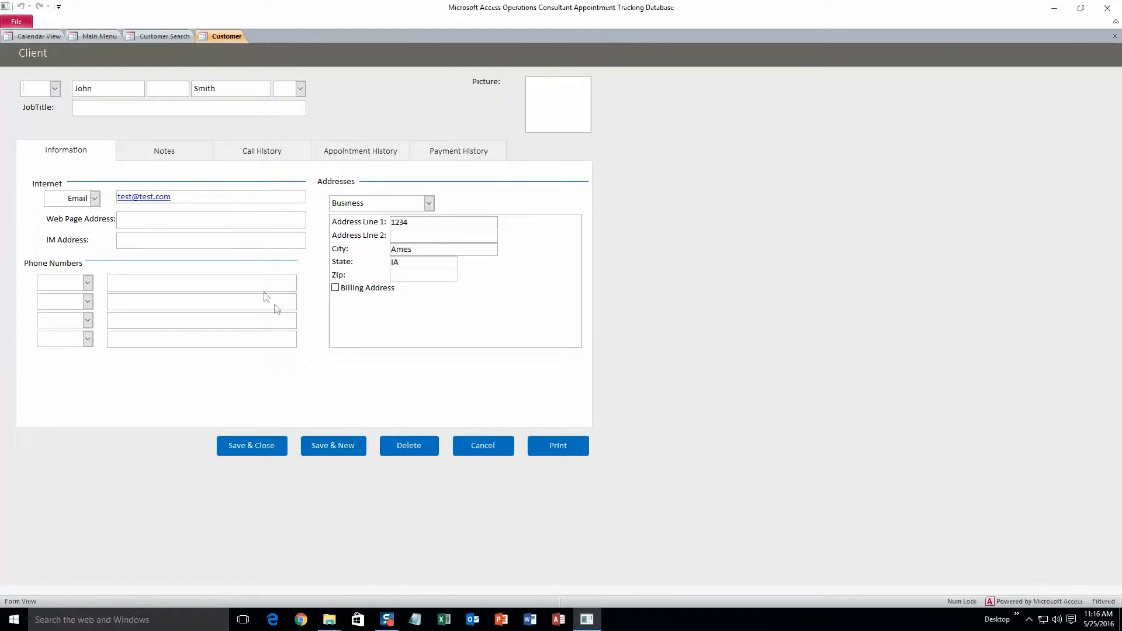
click(471, 447)
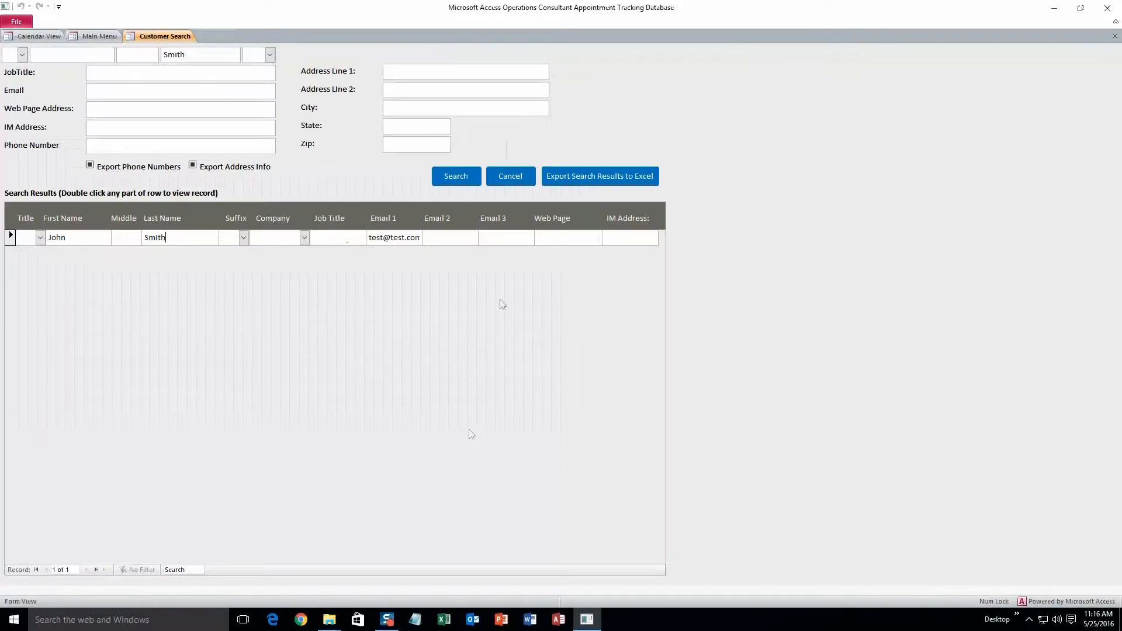
Step: Export the client search results to Excel, view the exported workbook and close it
click(563, 176)
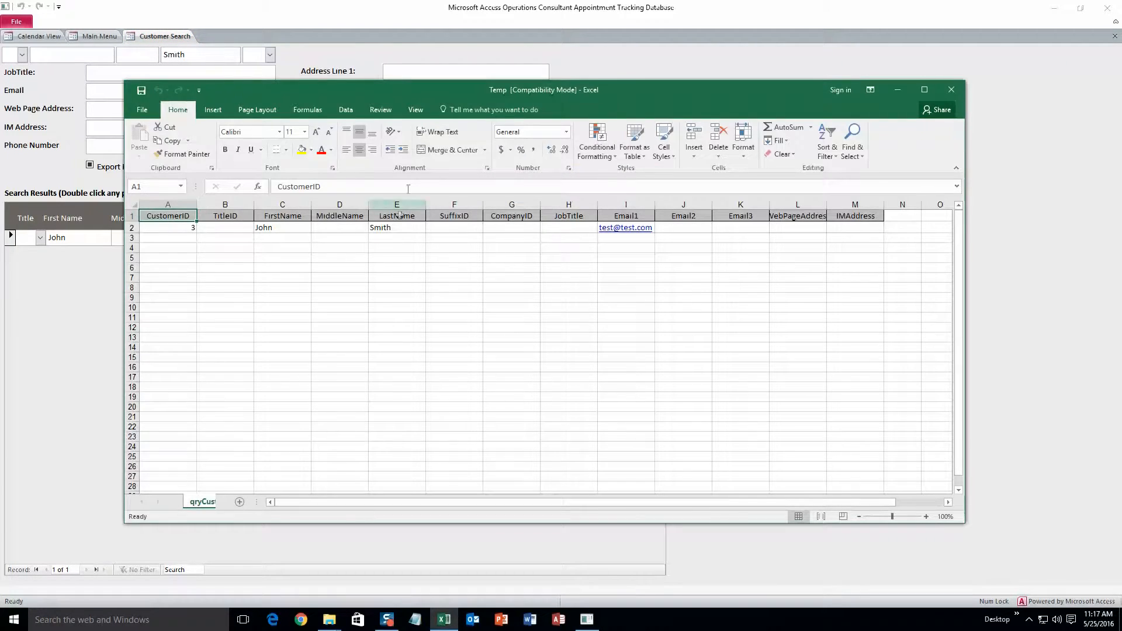
drag(496, 98, 555, 125)
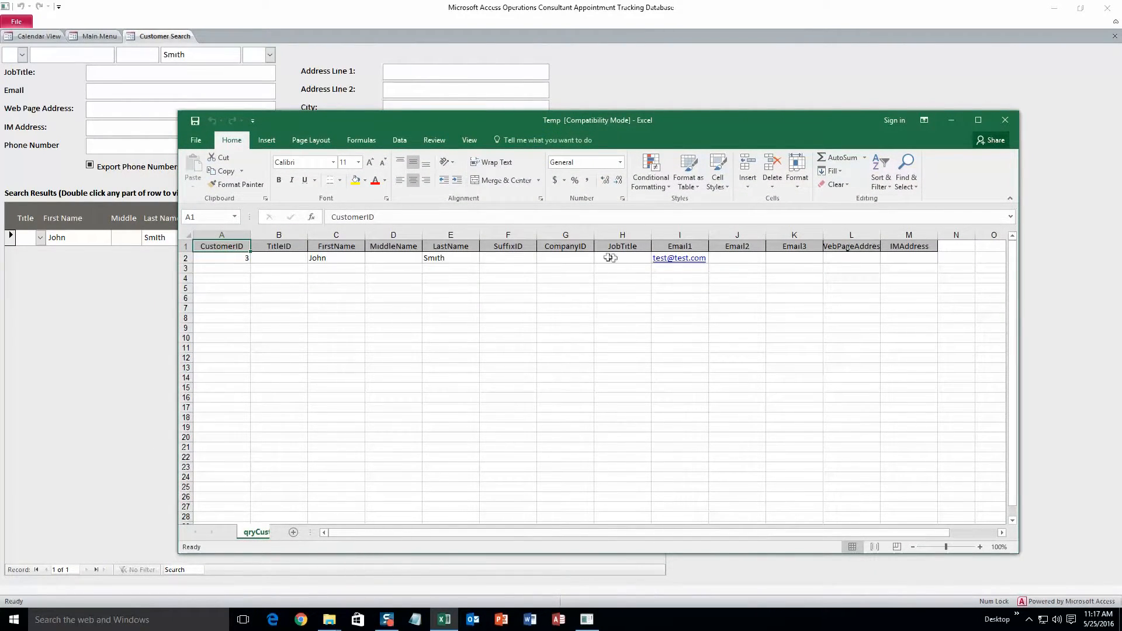
click(1005, 120)
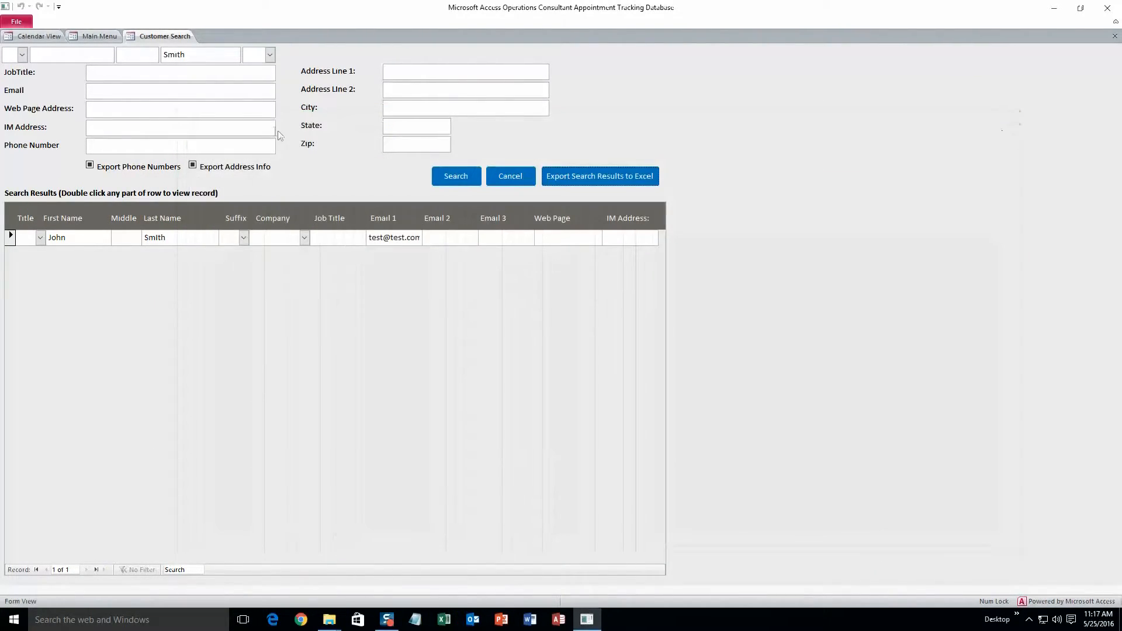
Step: Open the appointment calendar and review its Week, Bi-Weekly, Month and Month/Day layouts, ending on the Day view
click(95, 40)
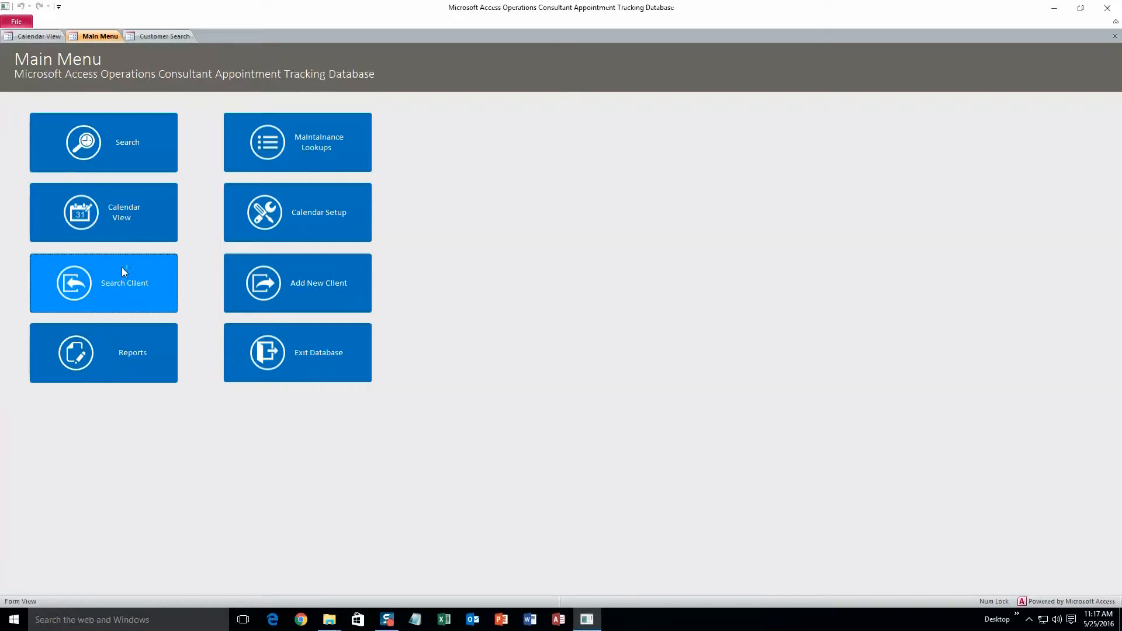
click(131, 225)
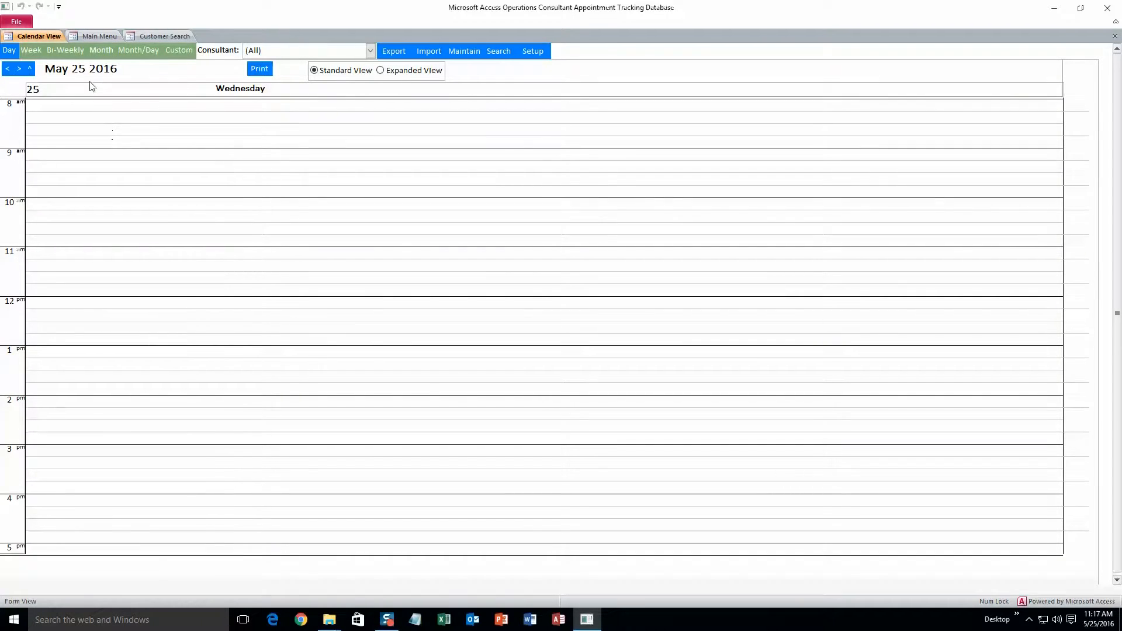
click(37, 52)
click(68, 51)
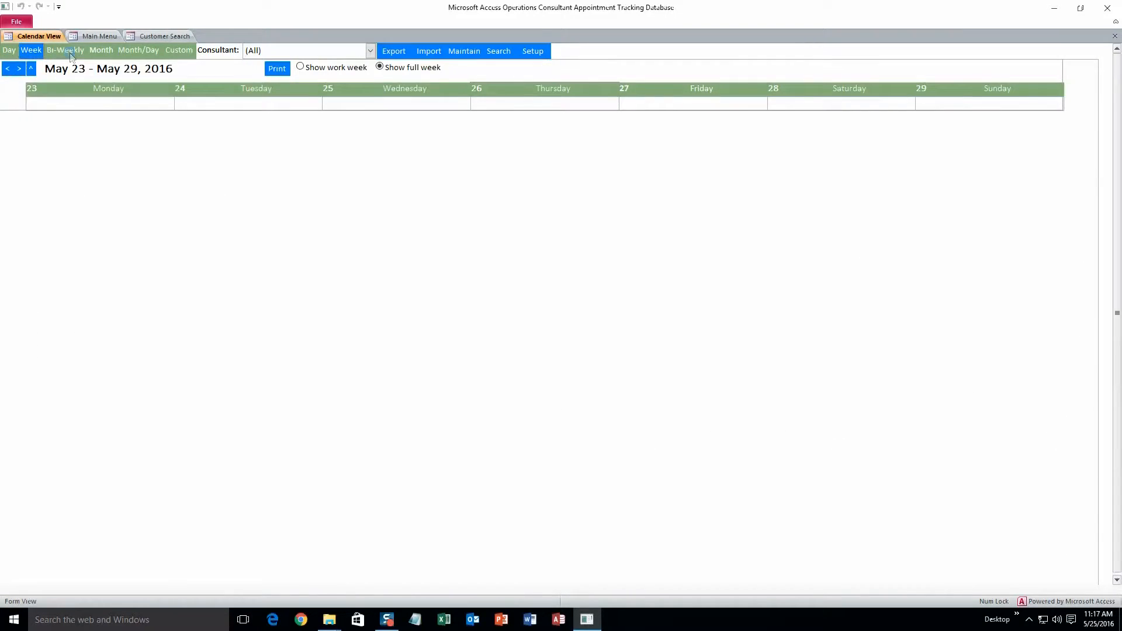
click(110, 55)
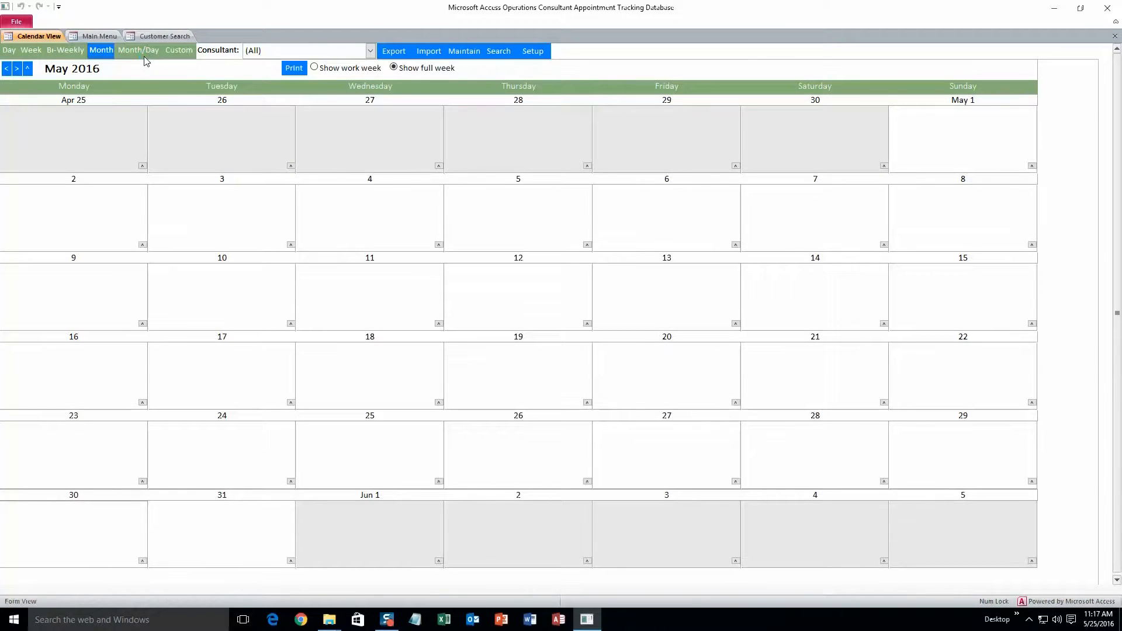
click(143, 55)
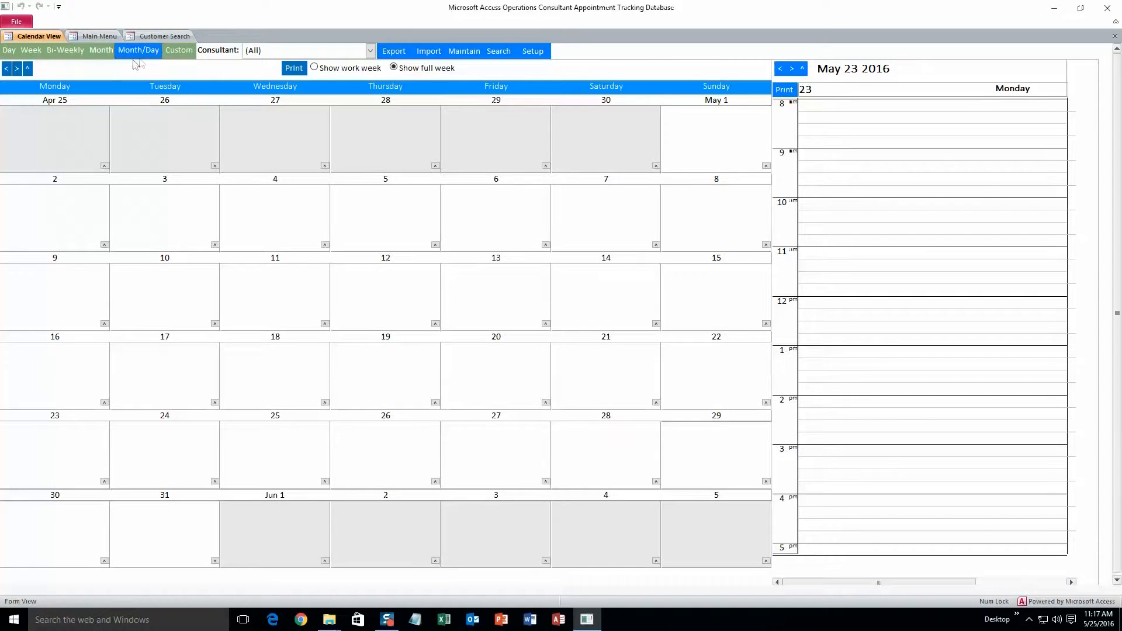
click(12, 52)
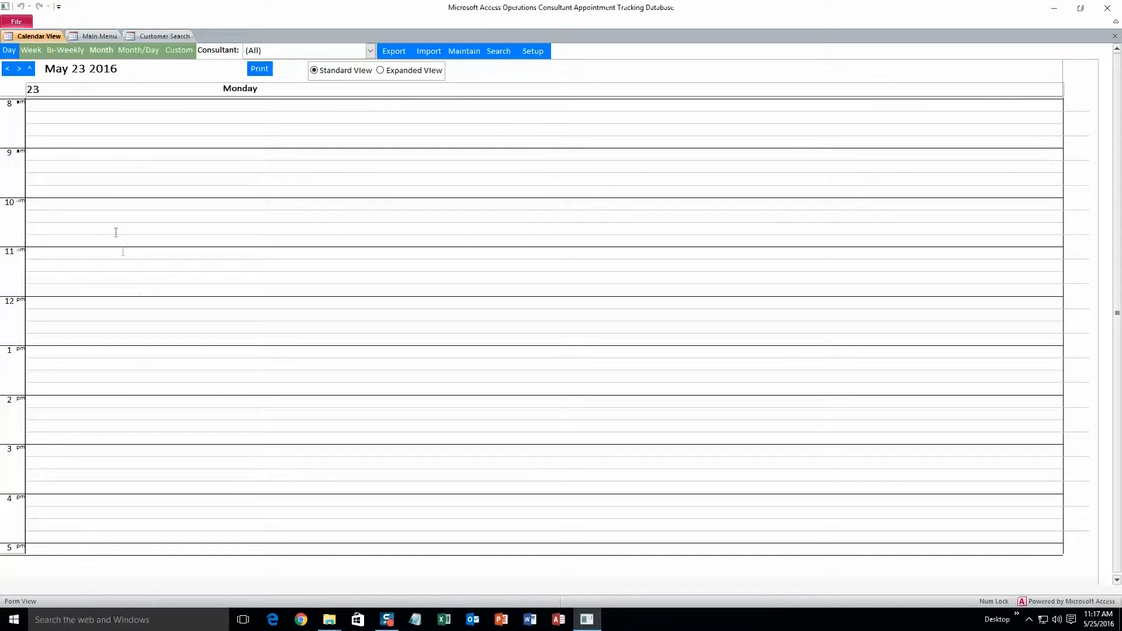
Step: Create a 12:00 PM appointment on May 23 2016 for the newly added client and assign it to Consultant 1
double_click(82, 306)
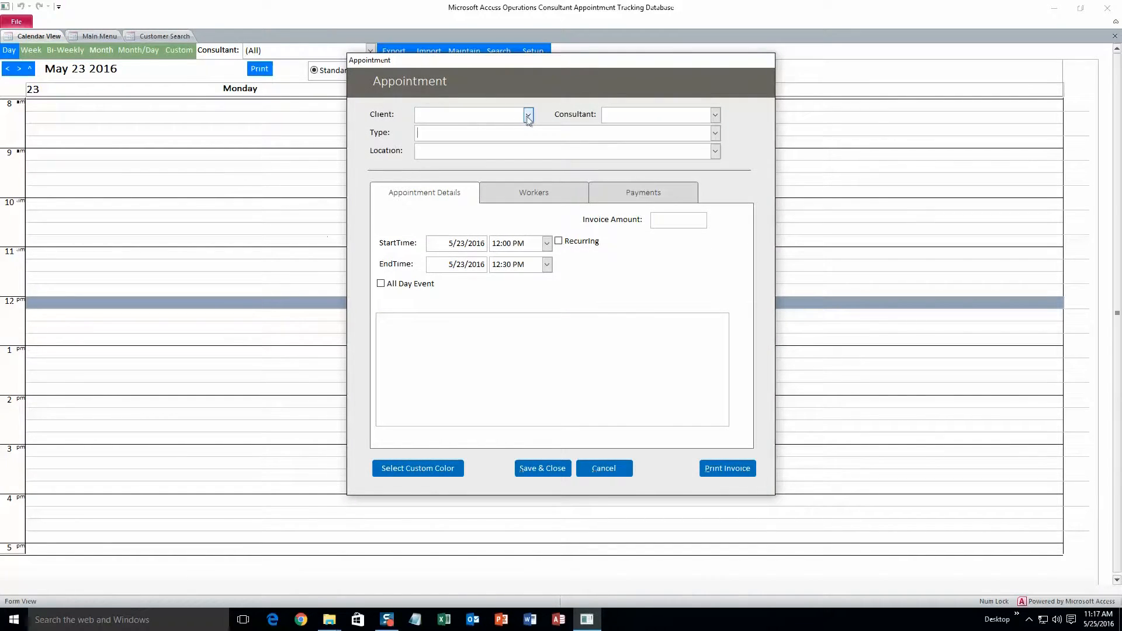
click(528, 115)
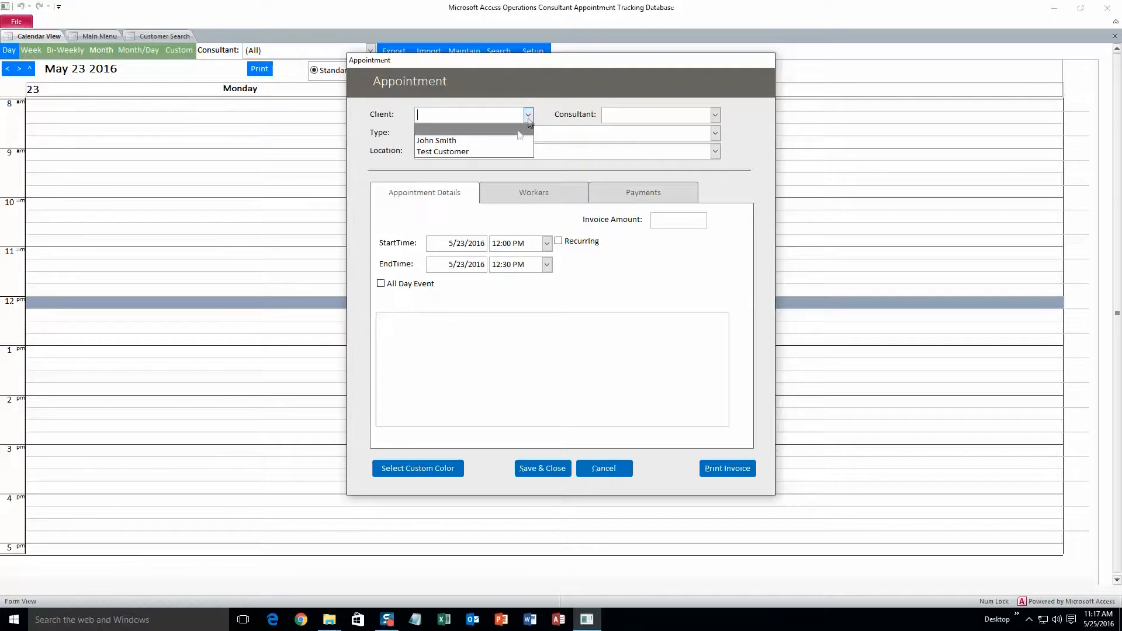
click(462, 132)
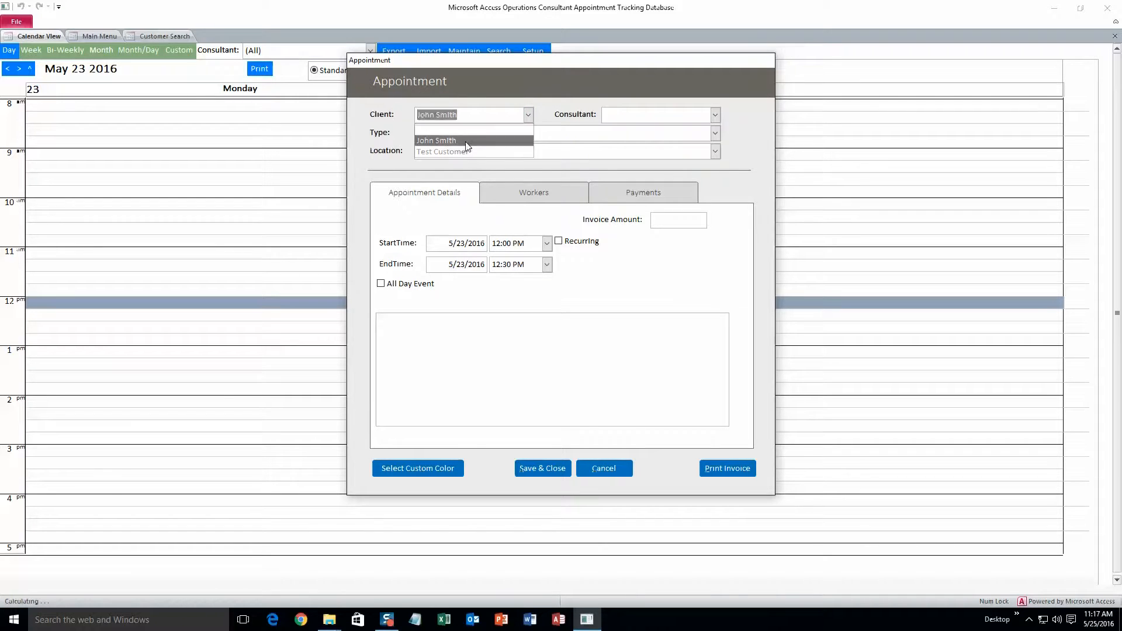
click(714, 115)
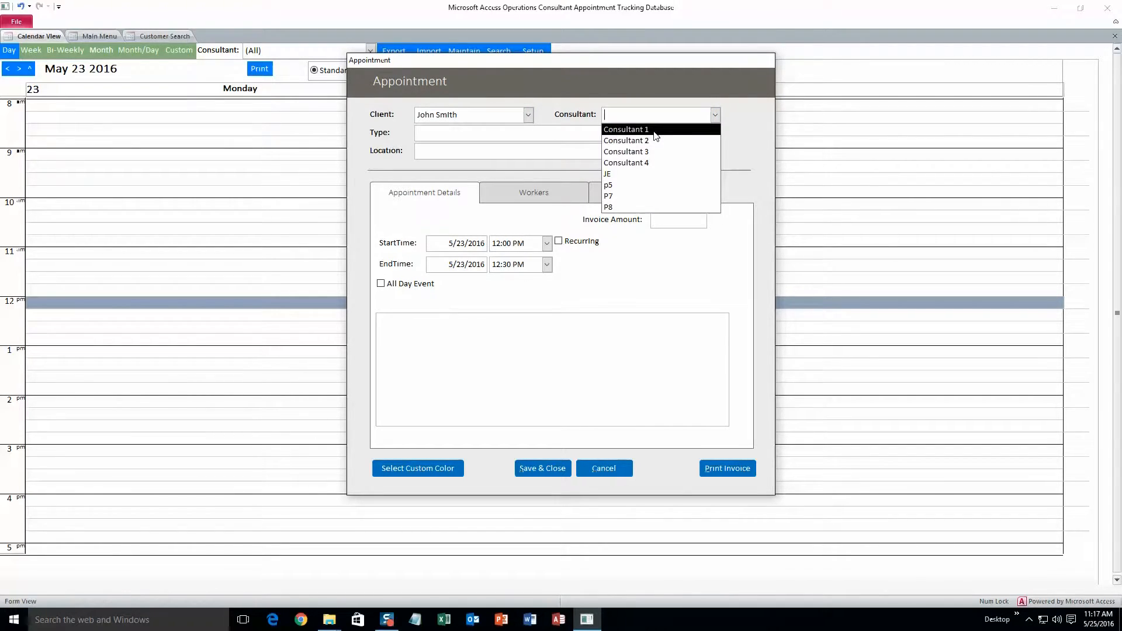
click(653, 130)
click(715, 115)
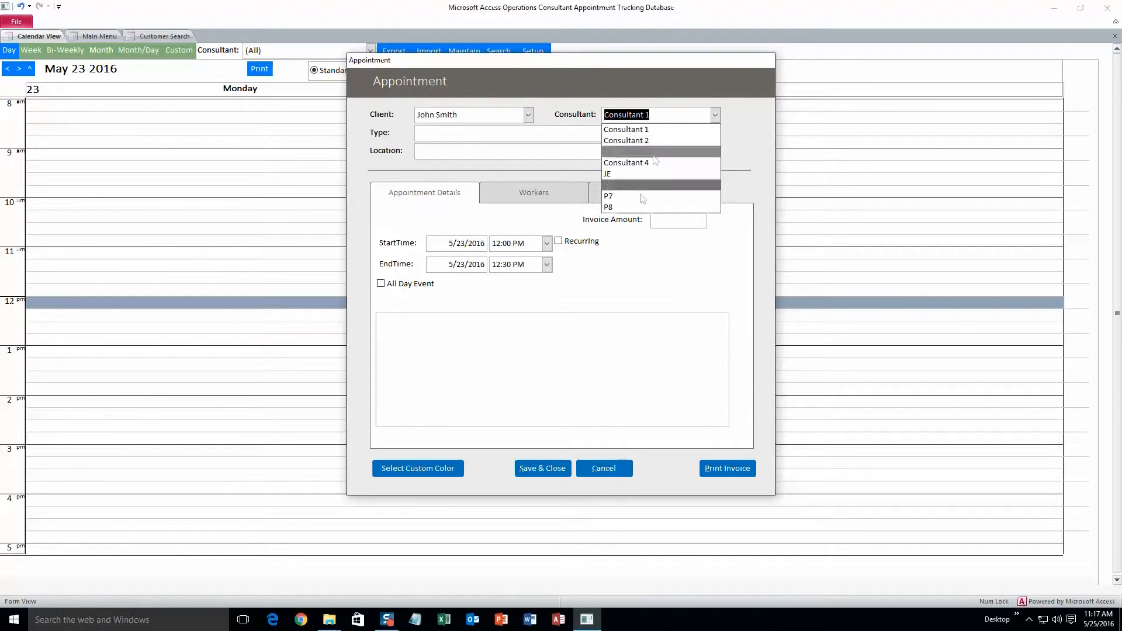
click(716, 130)
Step: Set the appointment type to Individual, trying Group in between to compare the invoice amounts
click(717, 133)
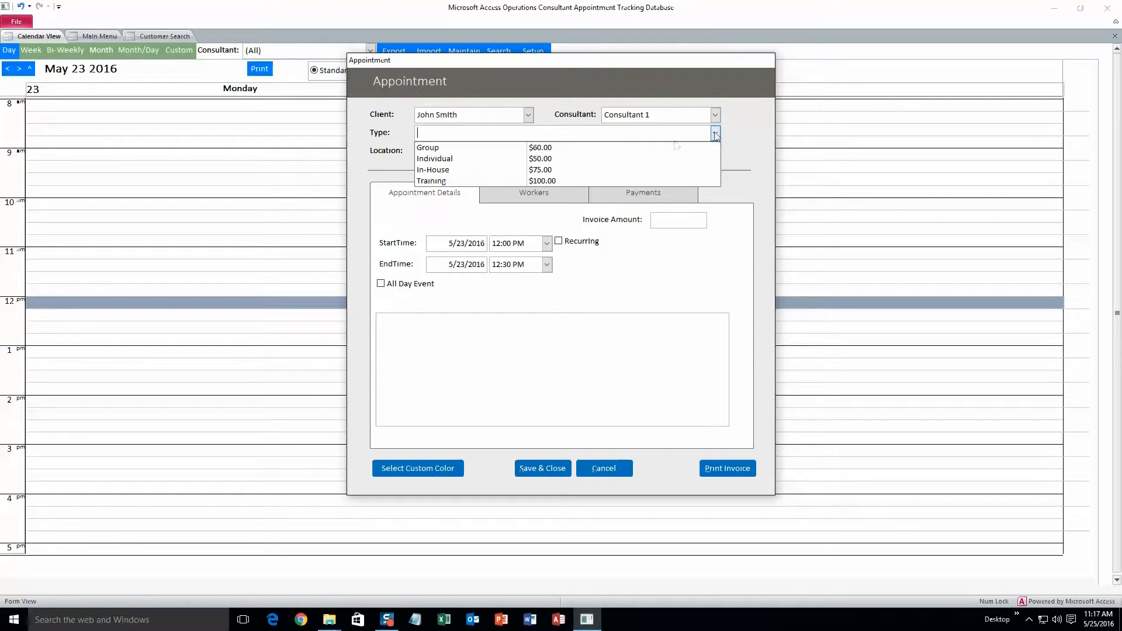
click(534, 158)
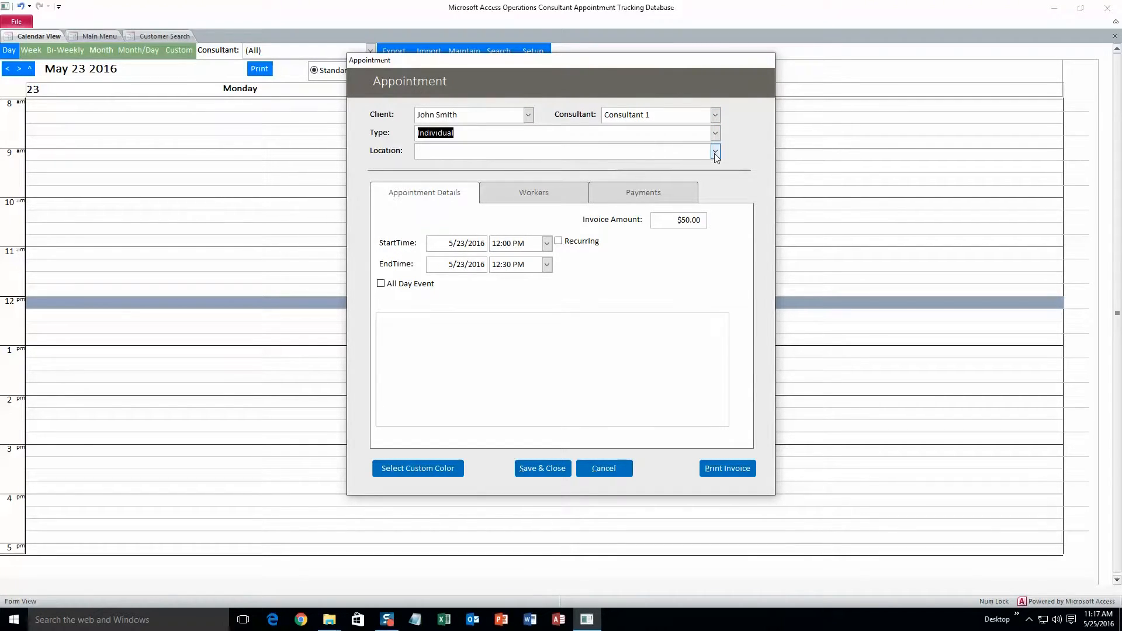
click(714, 133)
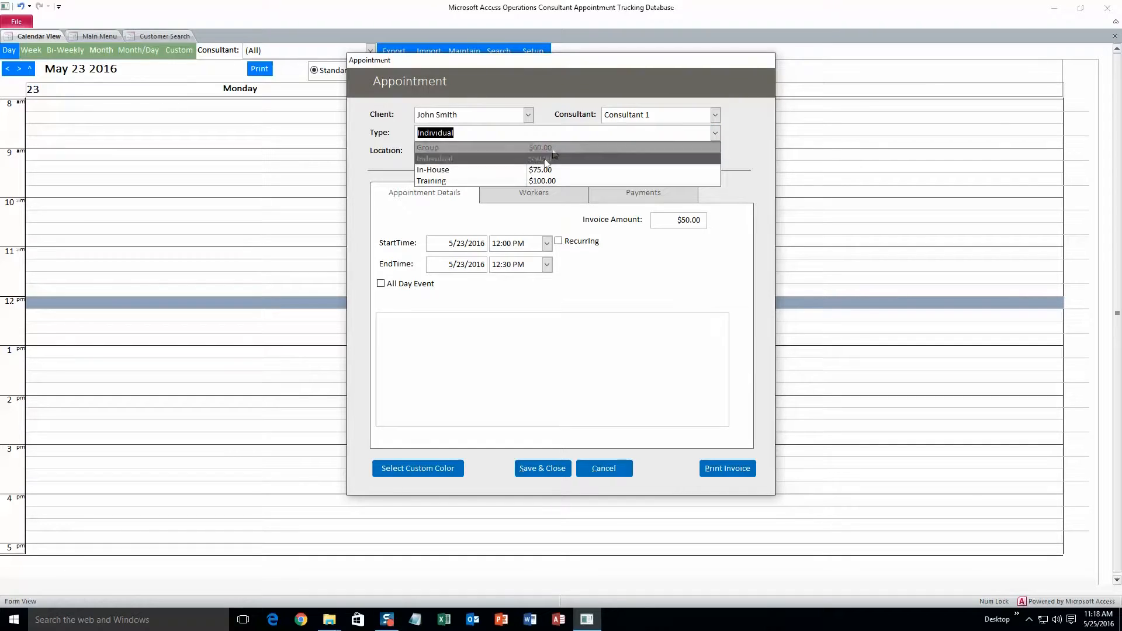
click(718, 138)
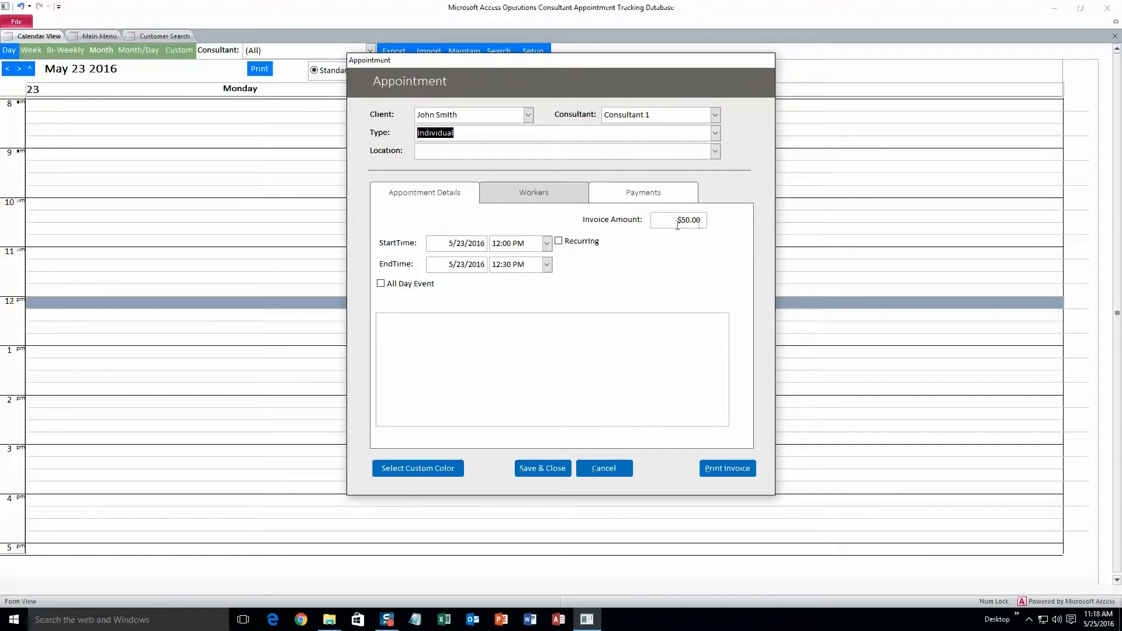
click(714, 133)
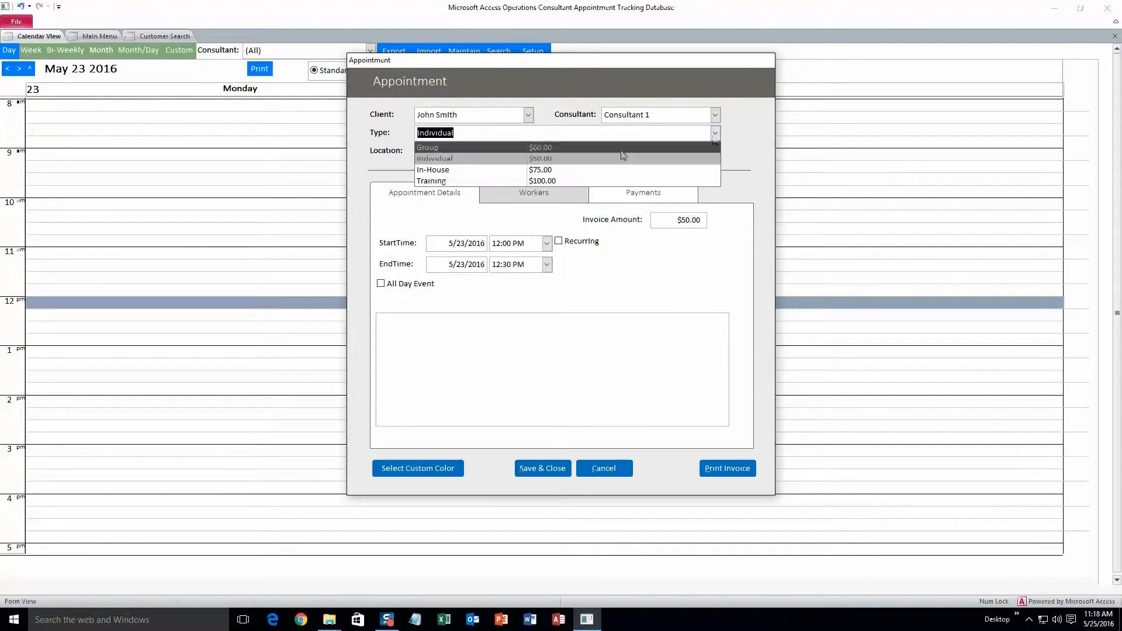
click(542, 148)
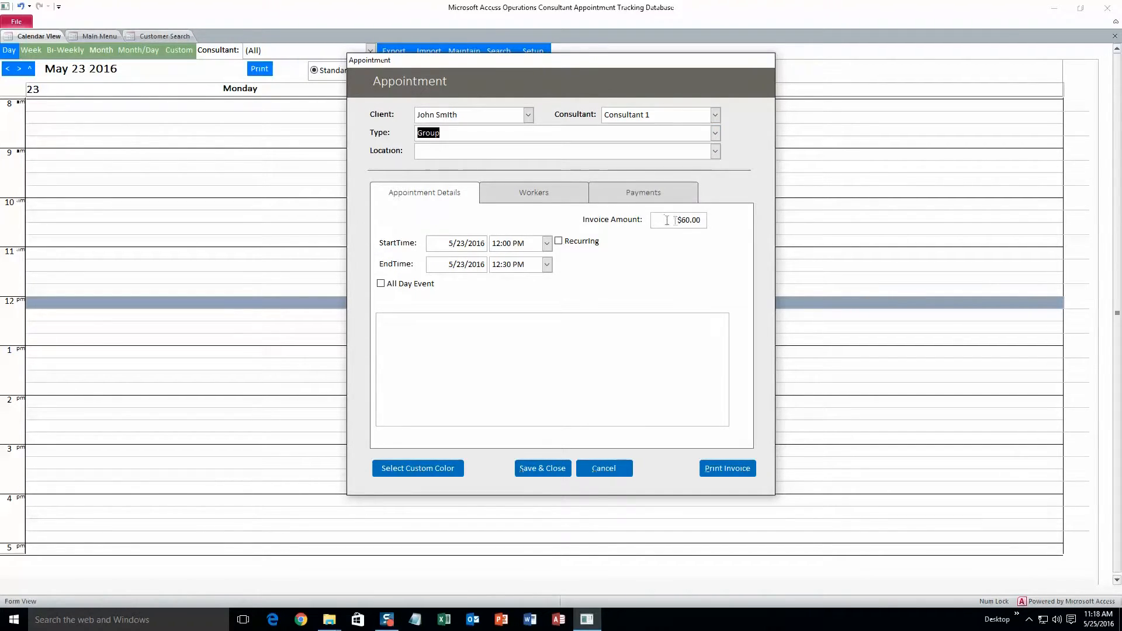
click(714, 133)
click(600, 156)
Step: Set the appointment's location to Location 1 and enter the note "jsdlfgsigoigsb"
click(715, 151)
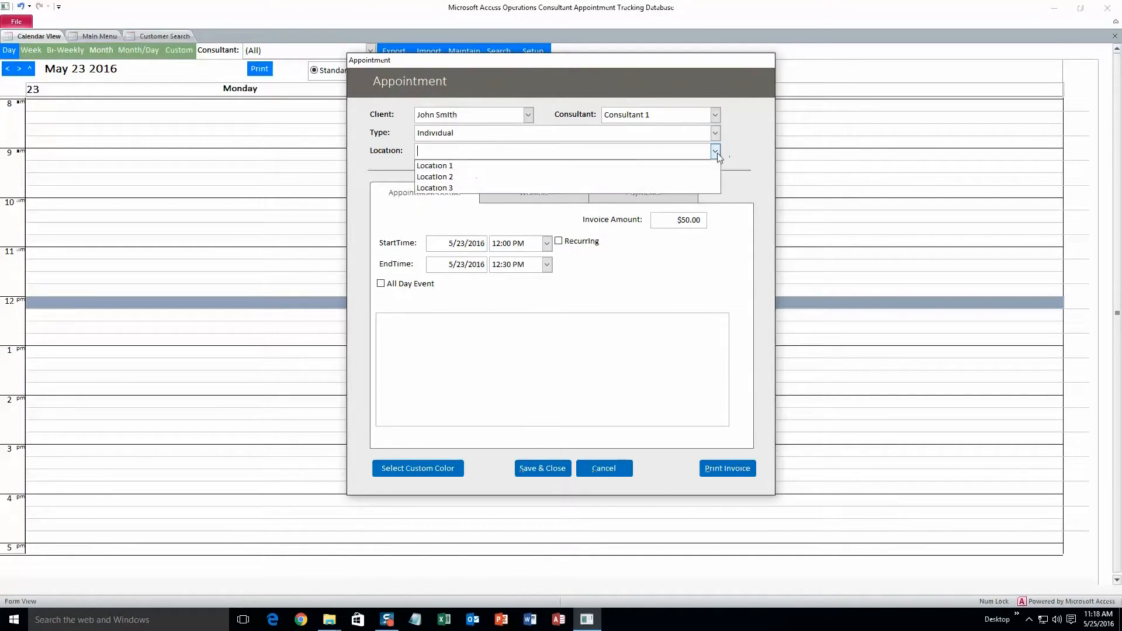
click(537, 165)
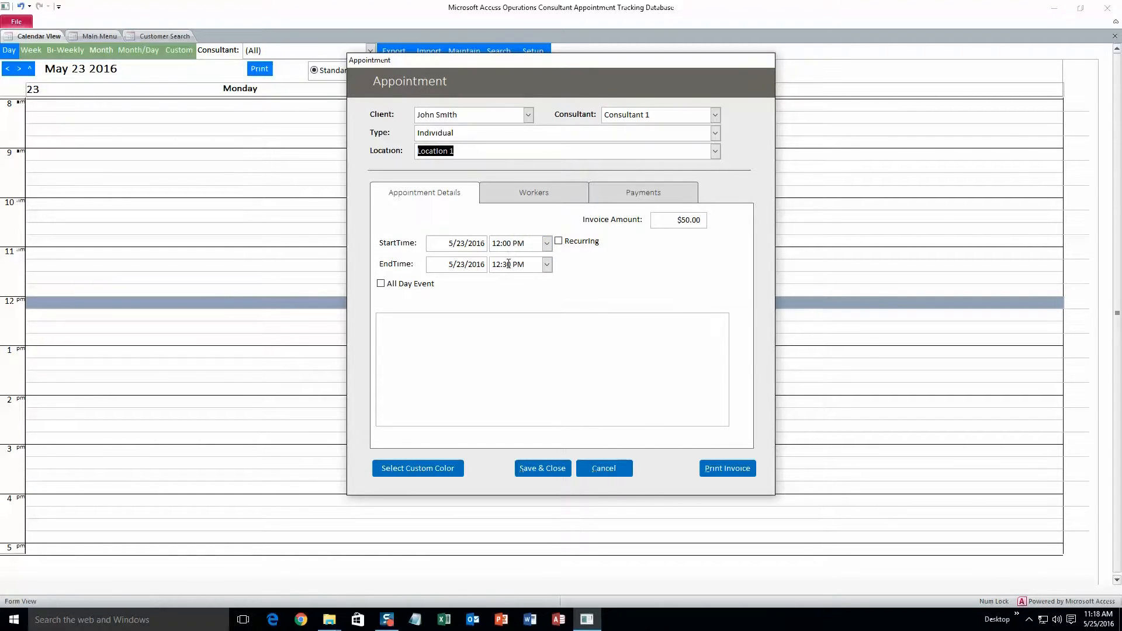
click(469, 330)
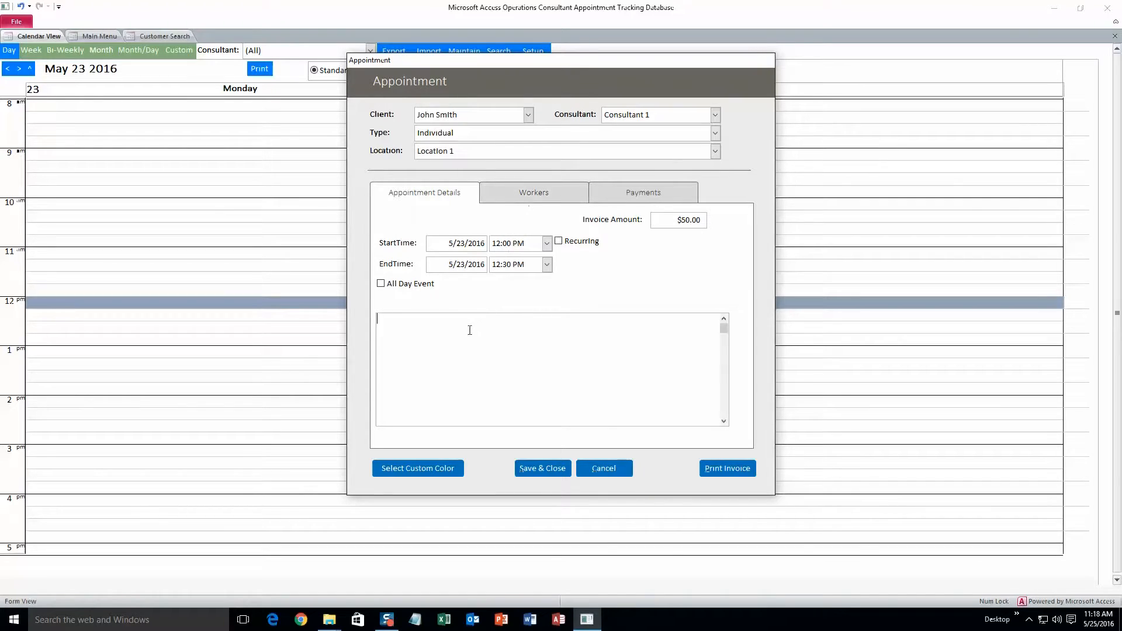
text(jsdlfgsigoigsb)
Step: Review the appointment's Workers and Payments sections and return to the Appointment Details
click(534, 190)
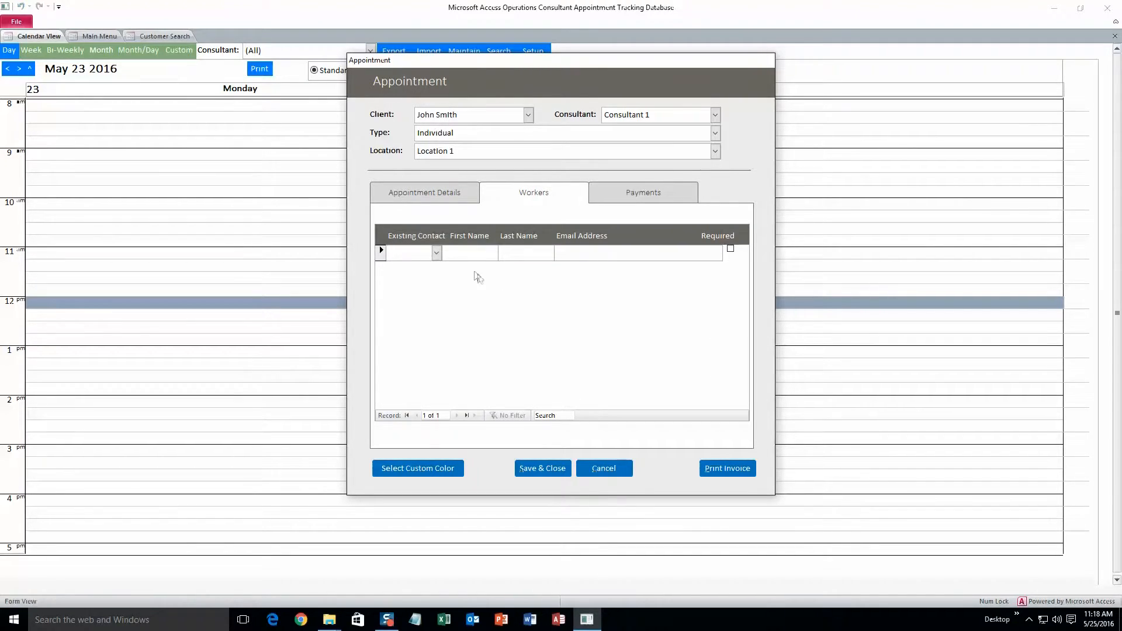
click(668, 194)
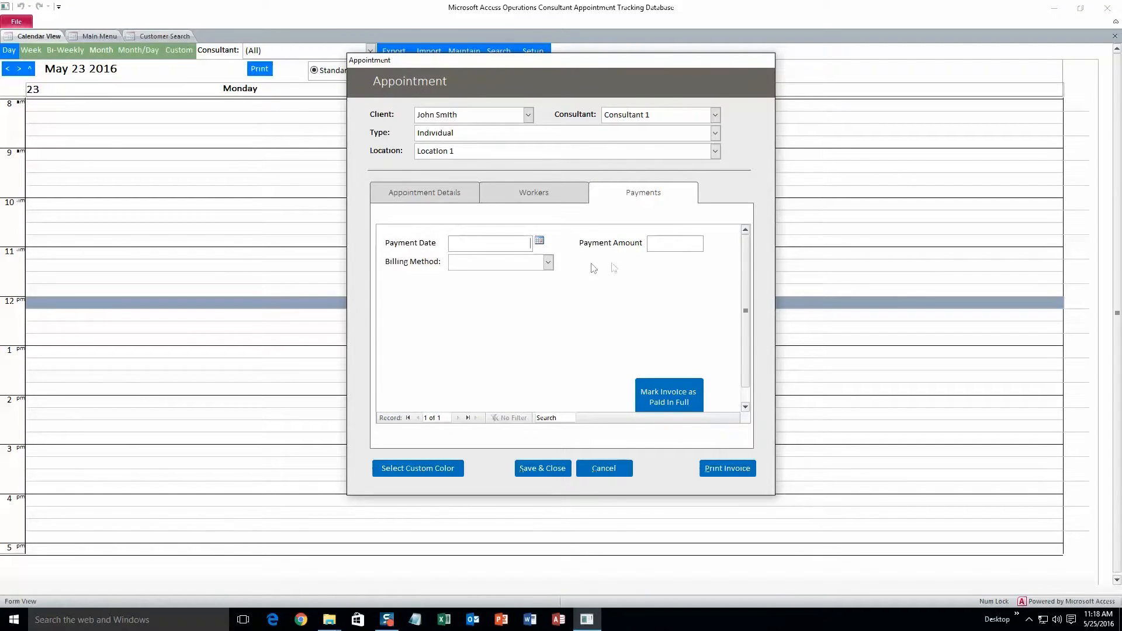
click(436, 198)
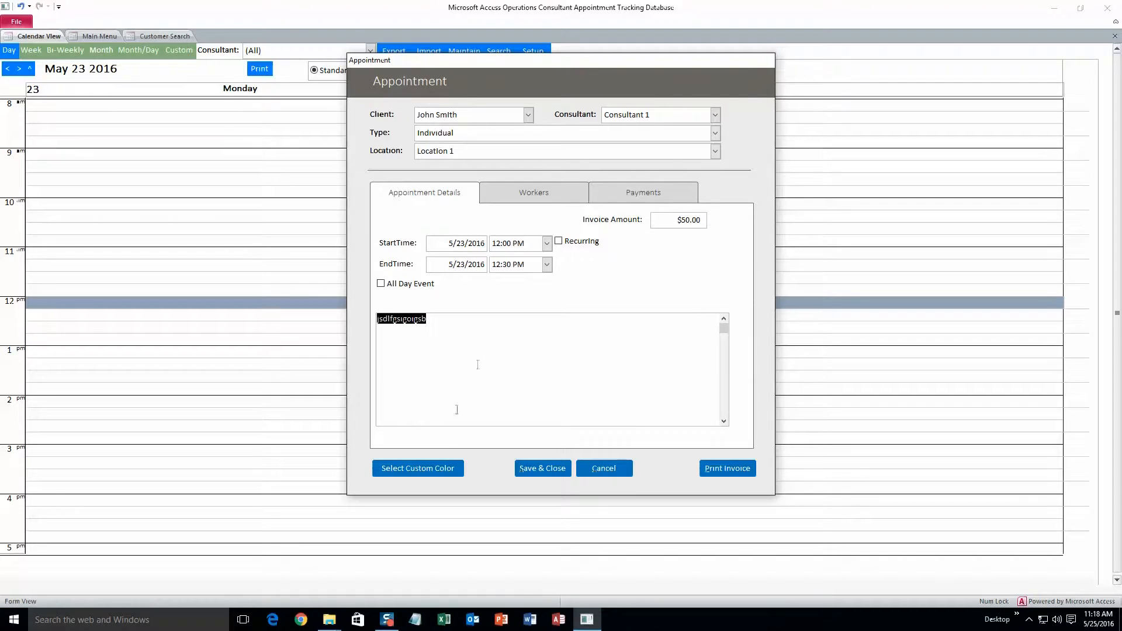
Step: Give the appointment a blue custom color and save and close it
click(450, 470)
click(437, 103)
click(375, 247)
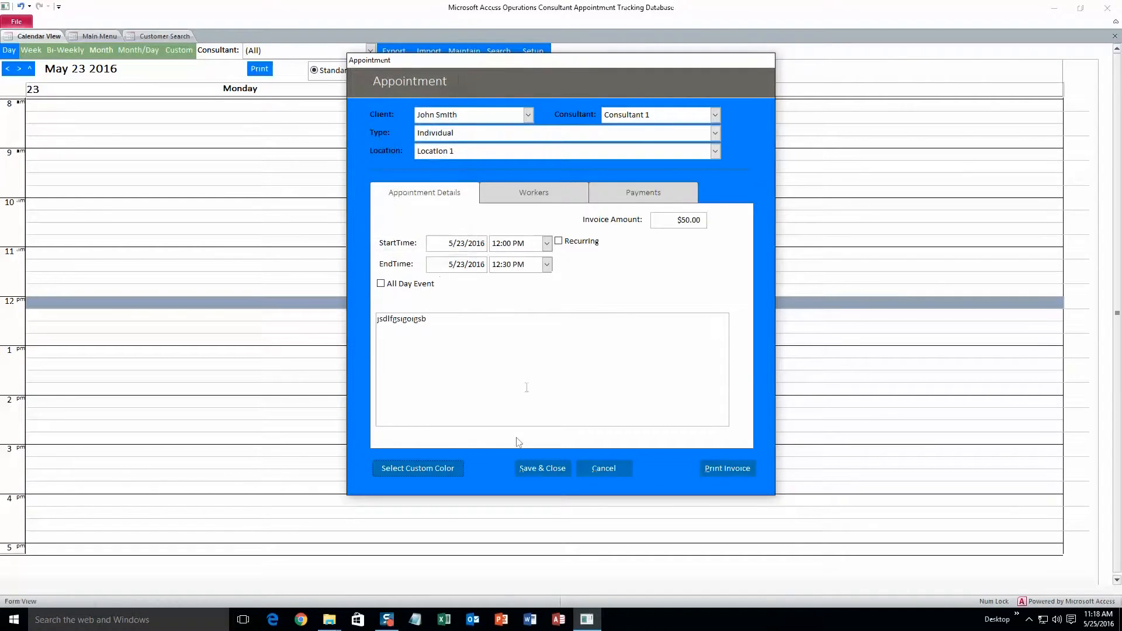
click(553, 472)
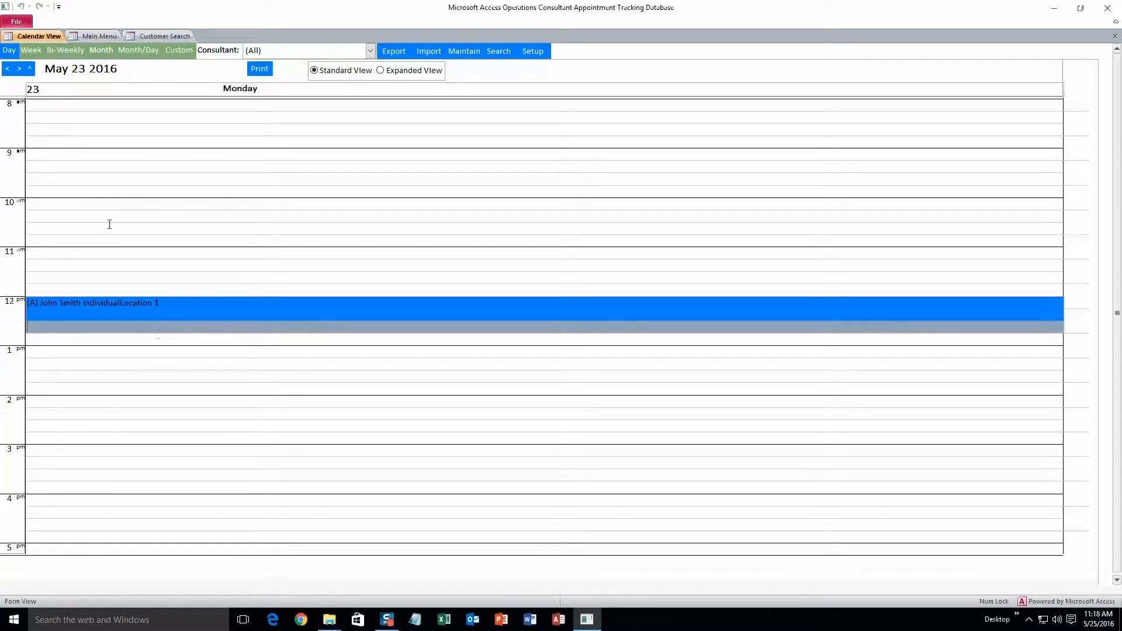
Step: Browse the day calendar from May 22 to May 24, jump to May 31 2016 and return to May 23
click(7, 69)
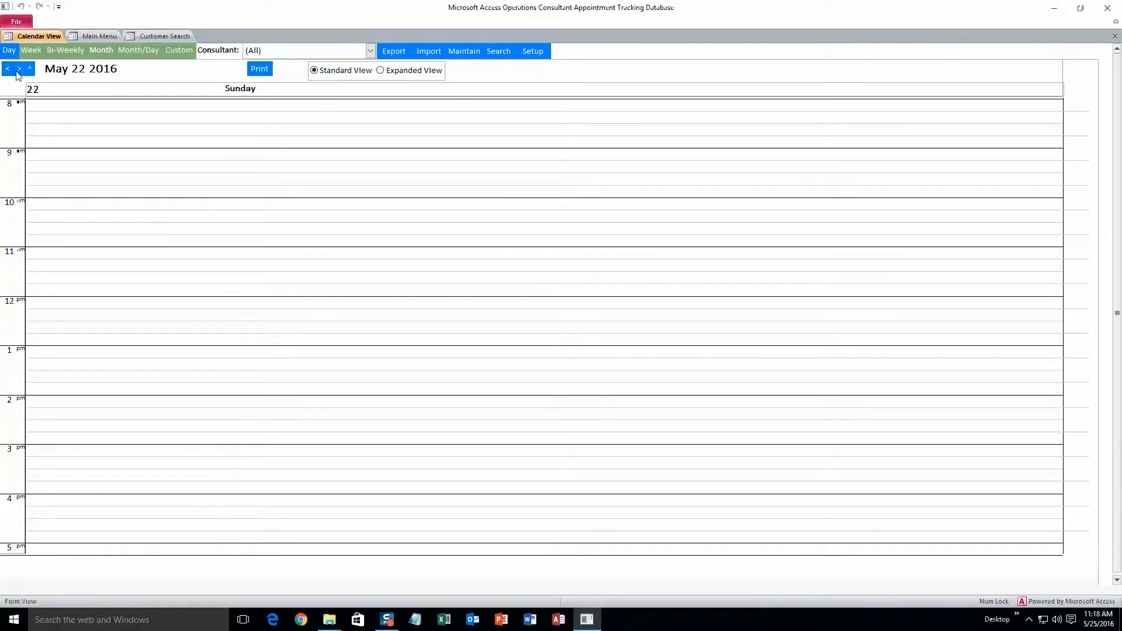
click(18, 70)
click(19, 70)
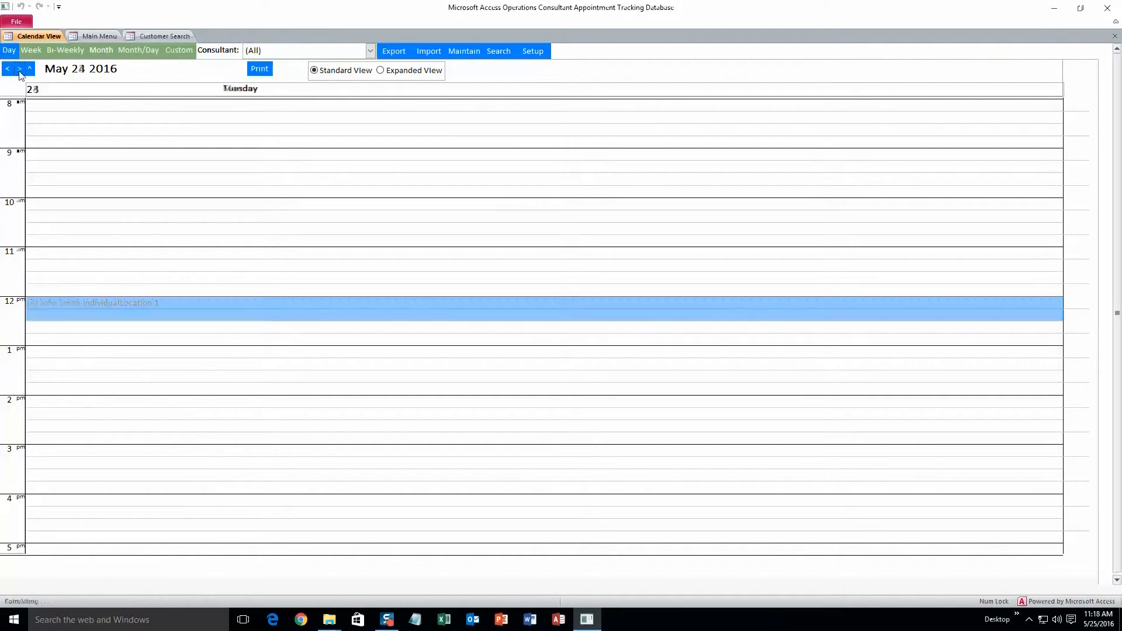
click(29, 69)
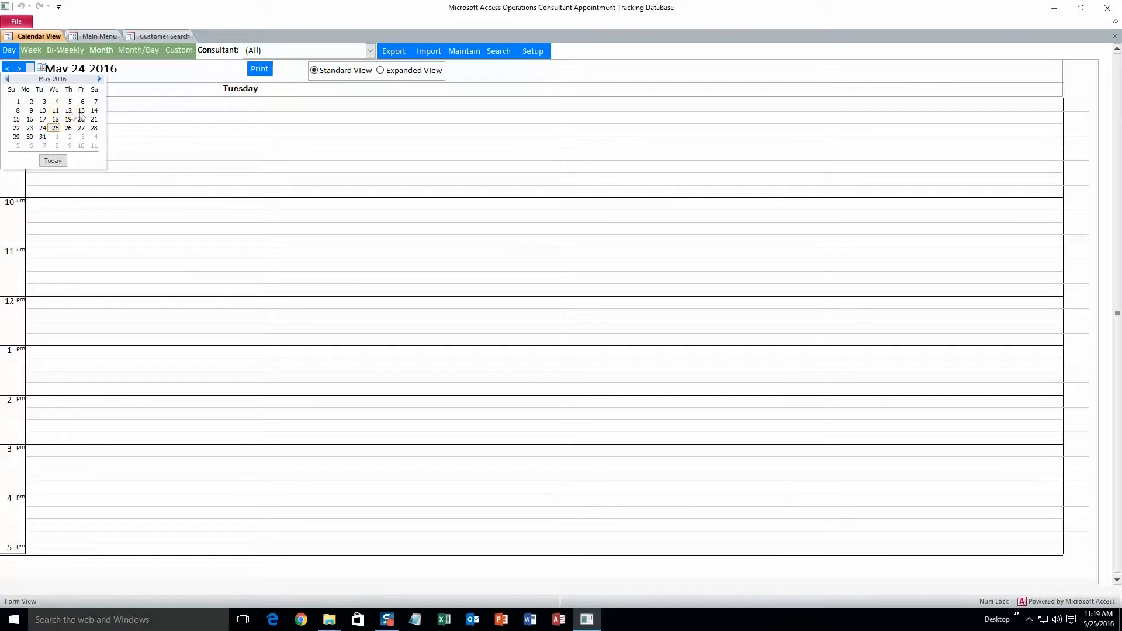
click(43, 136)
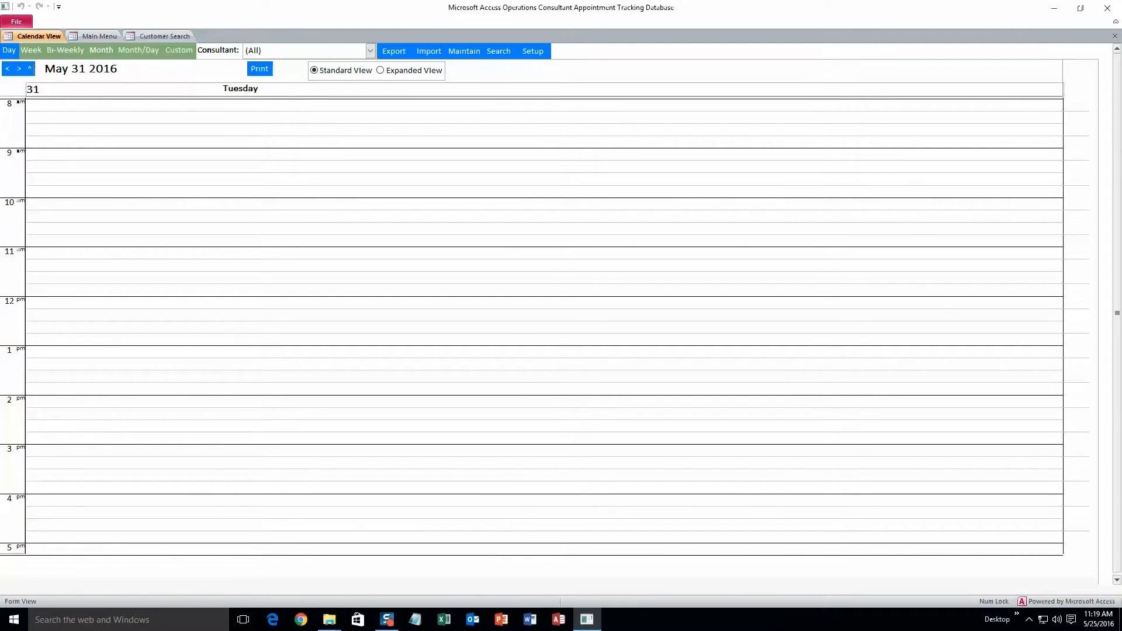
click(30, 129)
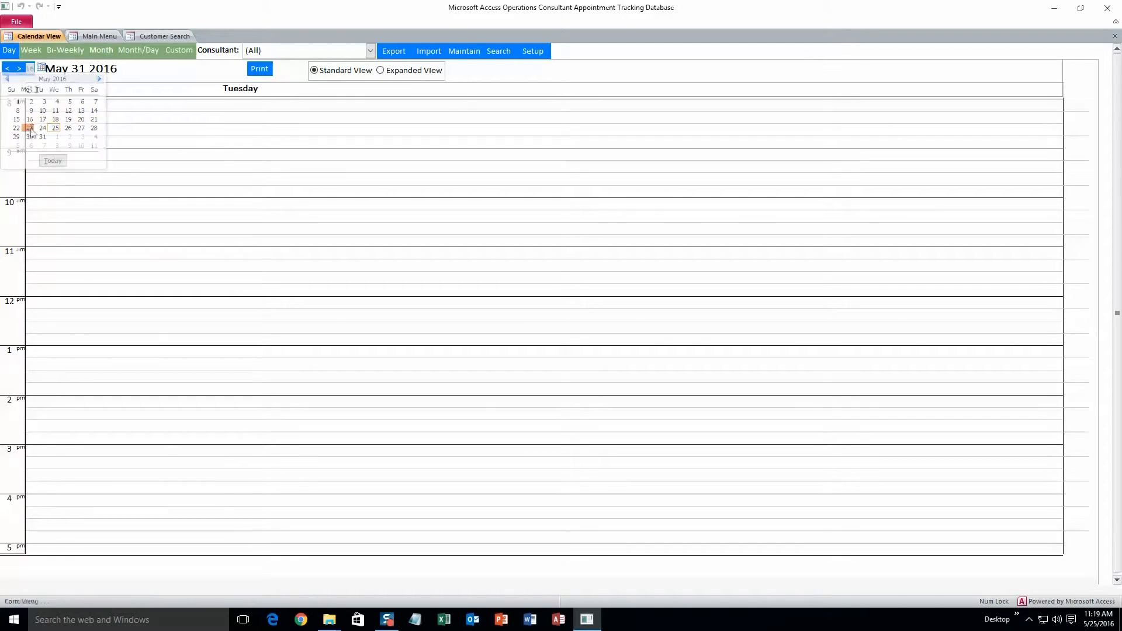
Step: Filter the day calendar by Consultant 2 and by Consultant 1 to compare their appointments
click(370, 51)
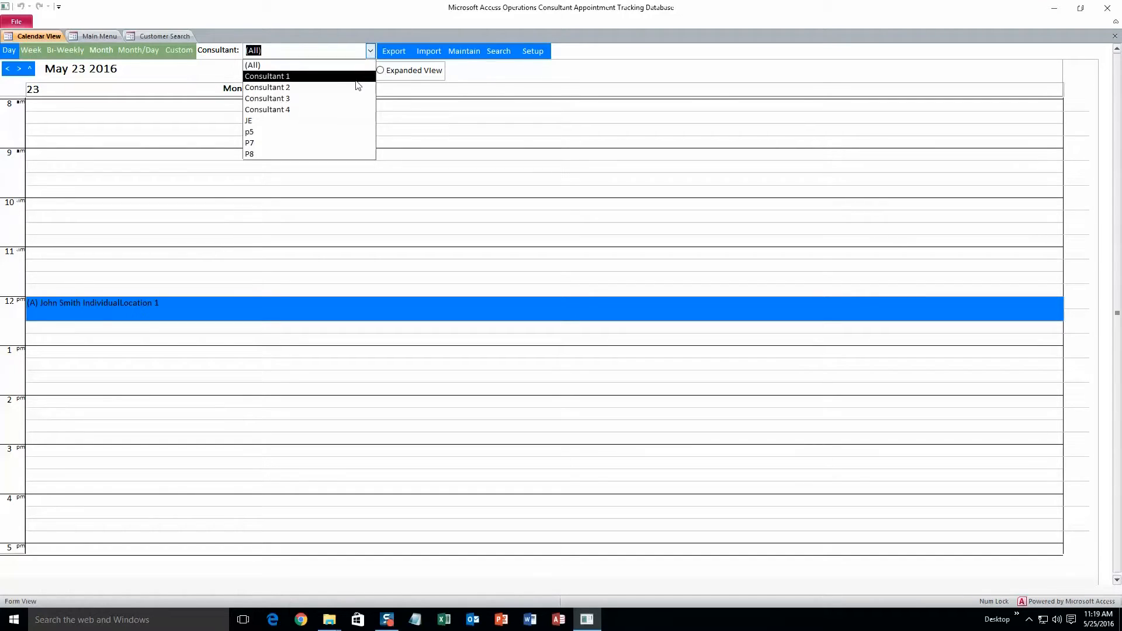
click(286, 87)
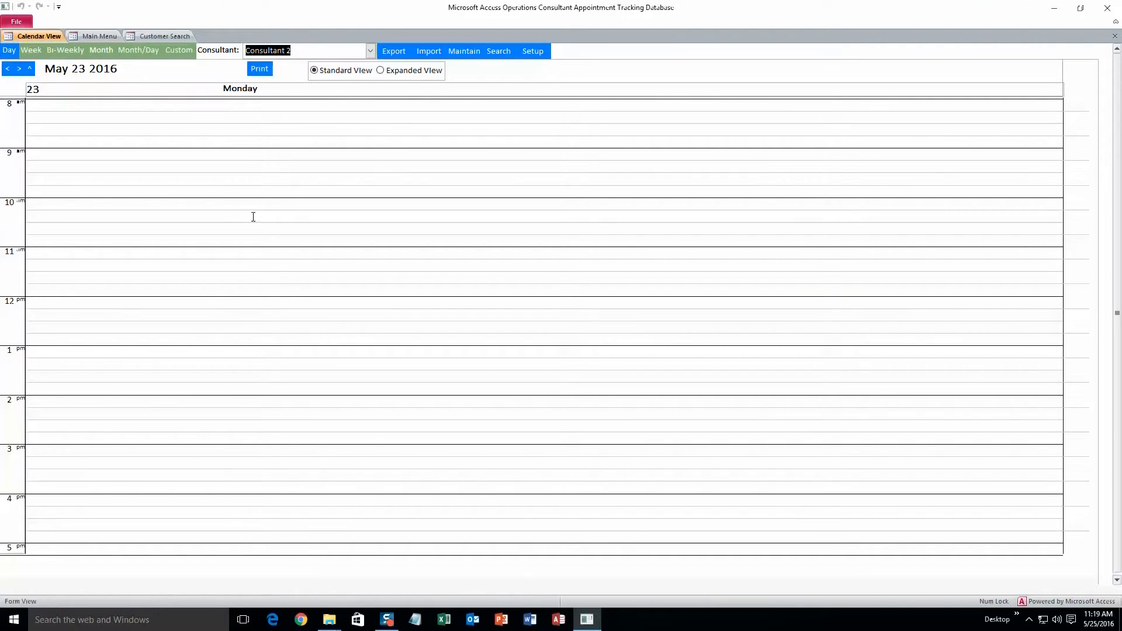
click(369, 51)
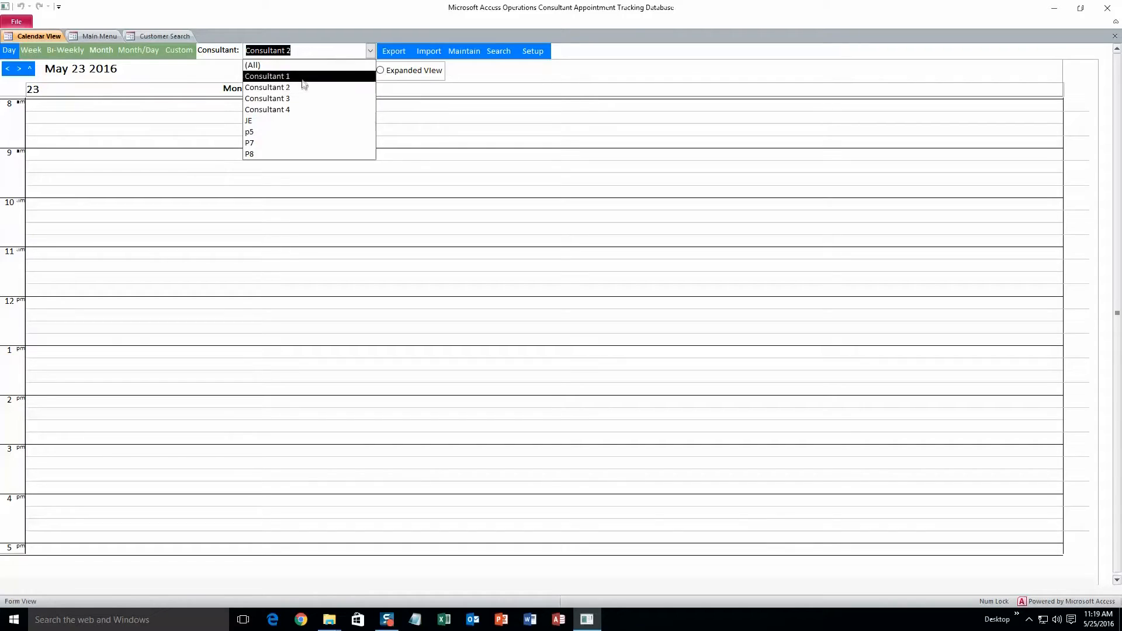
click(304, 76)
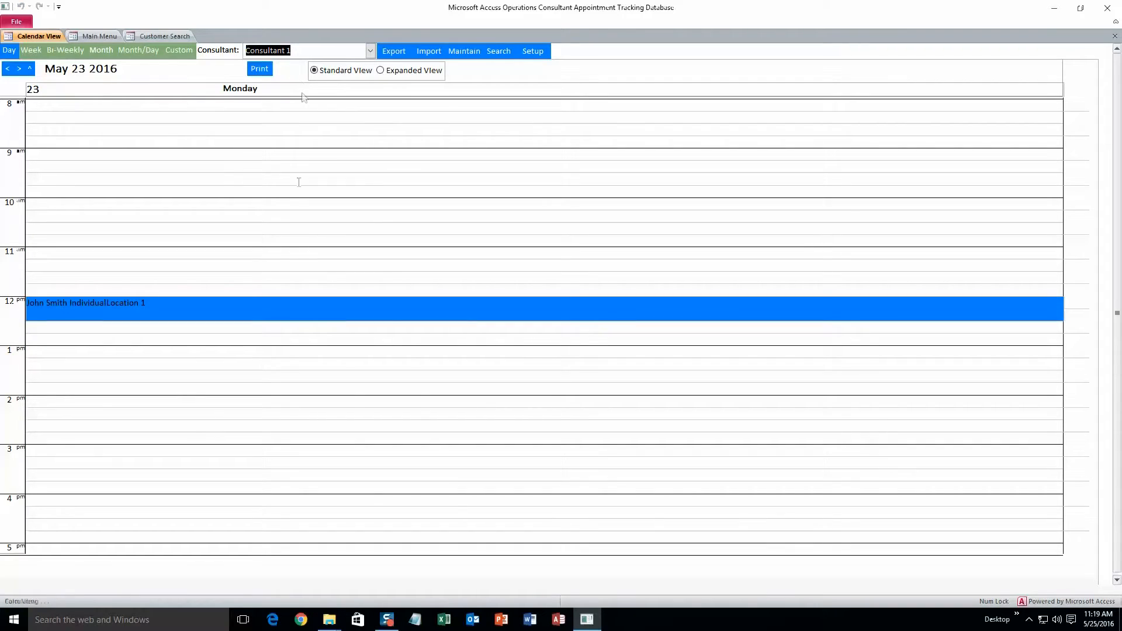
Step: Open the calendar search from the main menu and set its criteria to Location 1 and Consultant 1
click(77, 36)
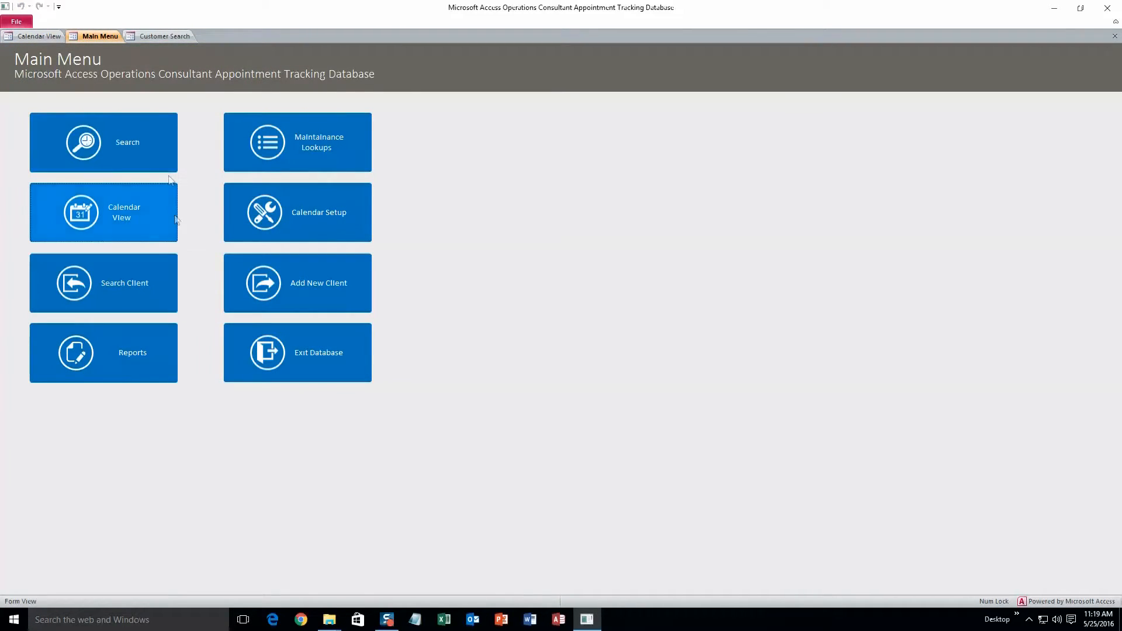
click(146, 147)
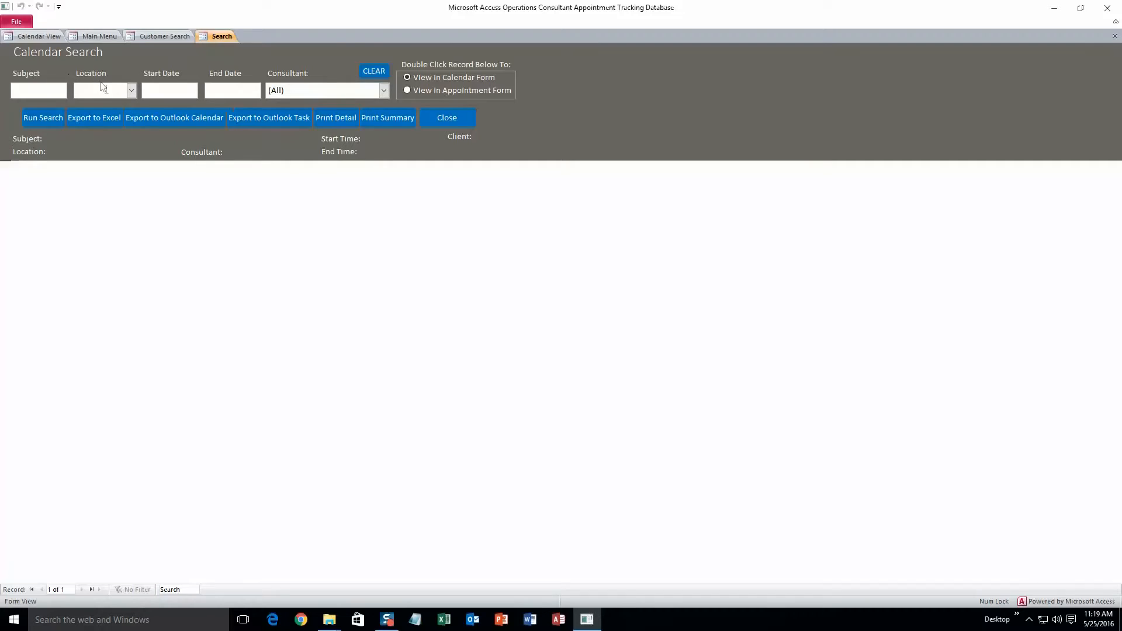
click(132, 91)
click(127, 109)
click(375, 93)
click(383, 91)
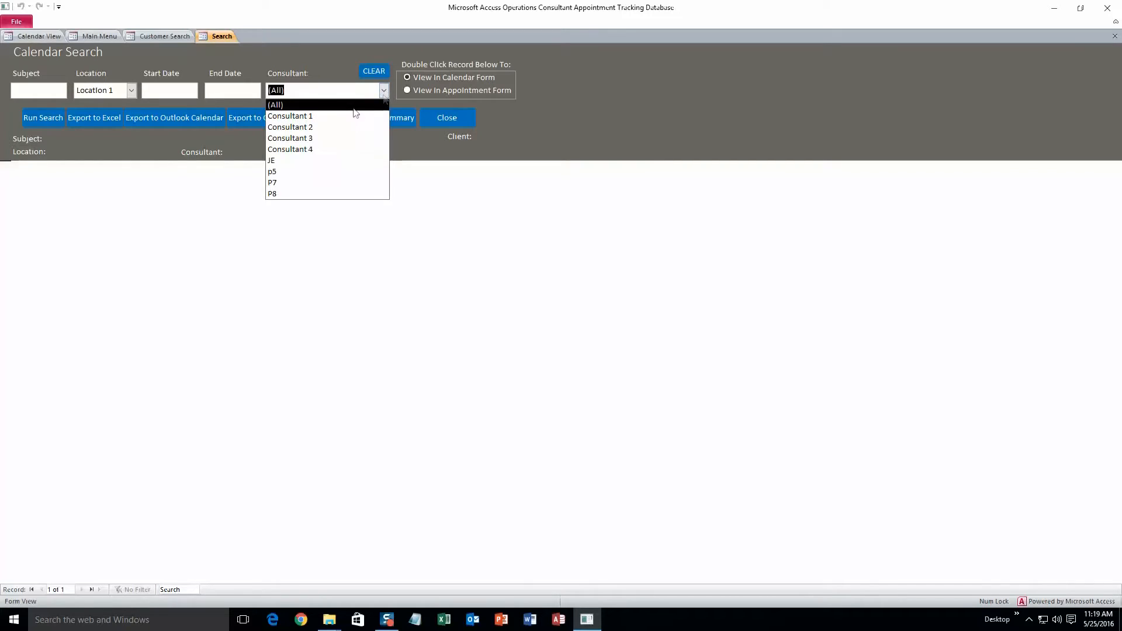
click(345, 116)
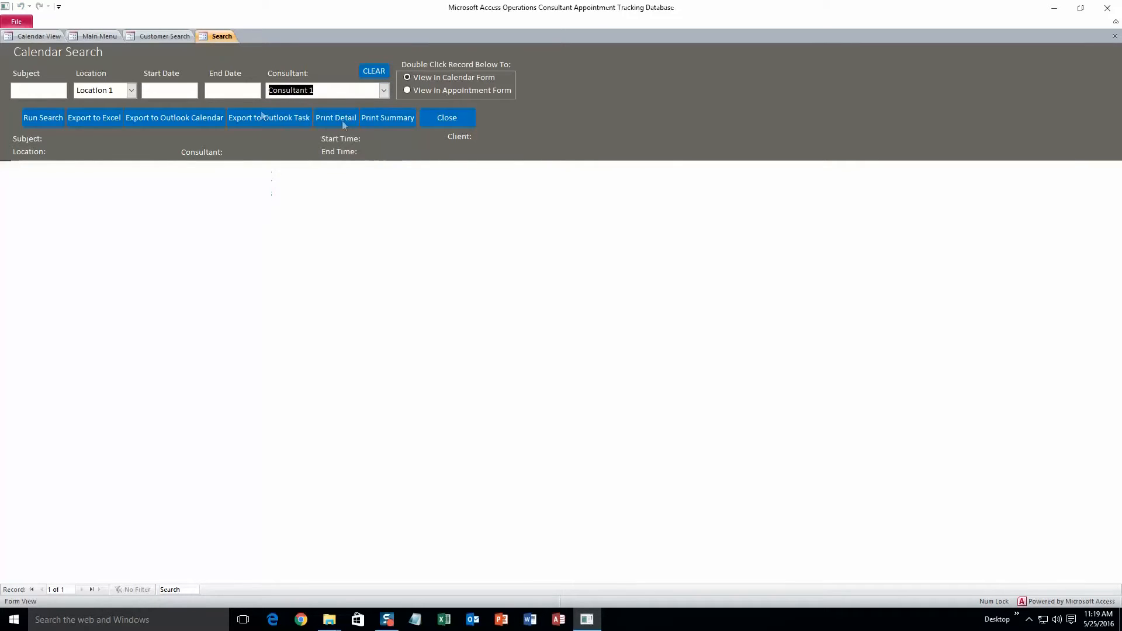
Step: Run the calendar search, view the matching appointment in the calendar form and return to the search
click(44, 119)
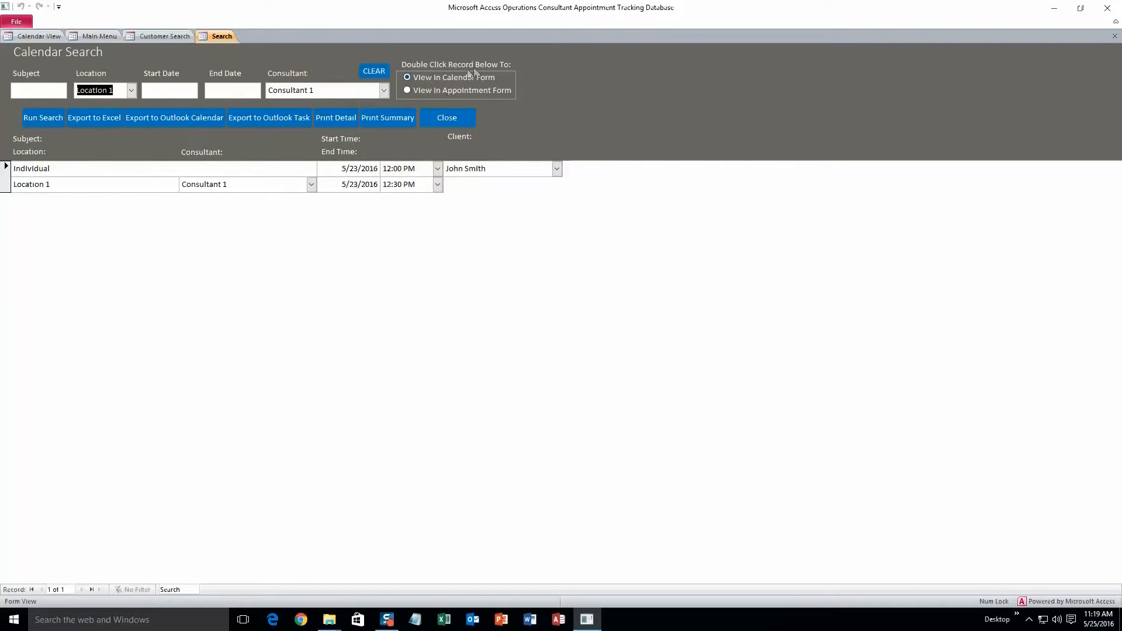
click(189, 173)
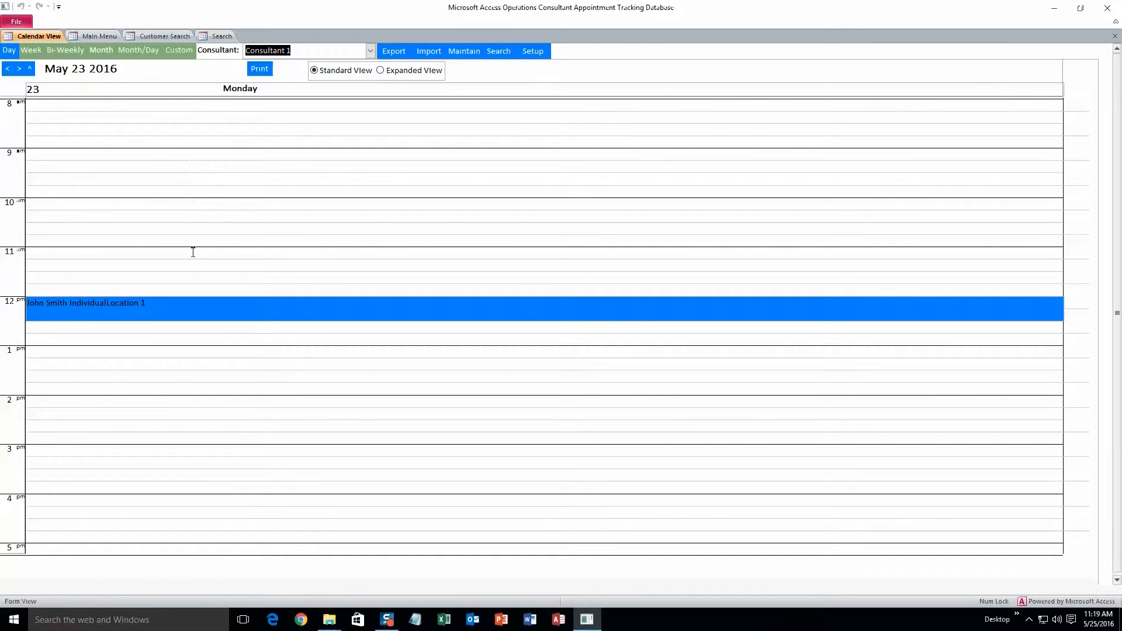
click(213, 37)
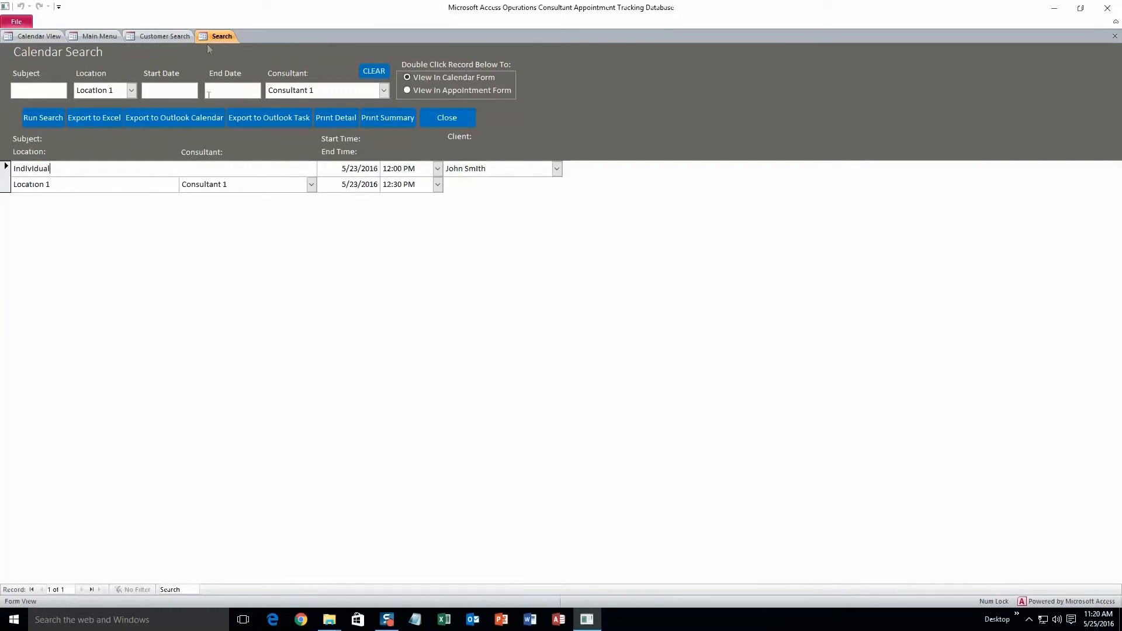
Step: Switch search results to open in the appointment form, view the matching appointment and save and close it
click(407, 90)
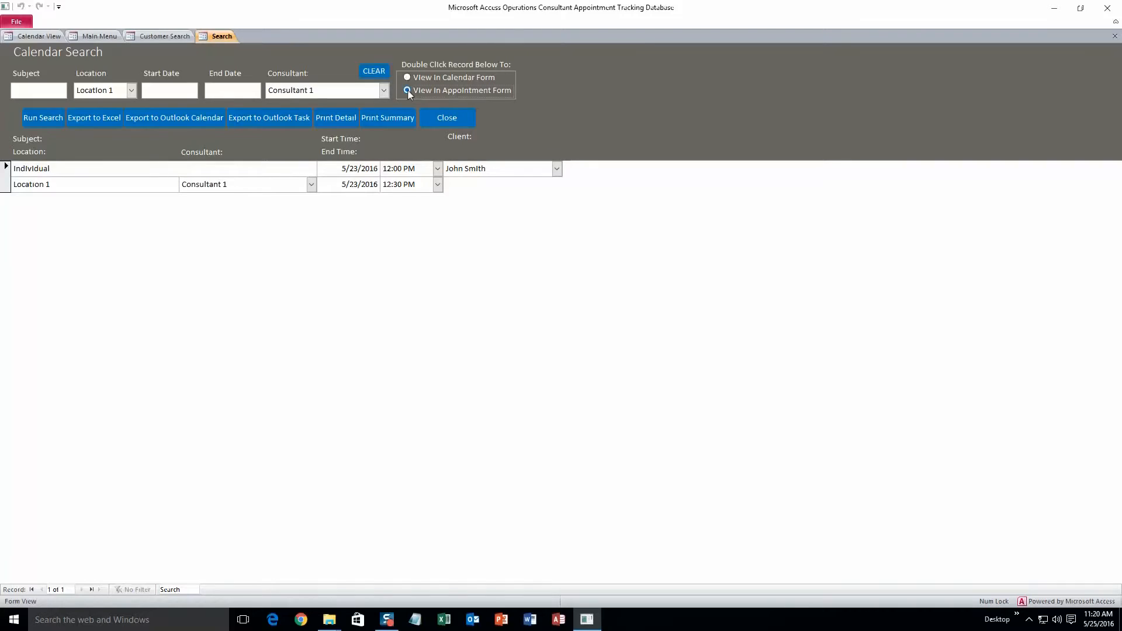
double_click(121, 183)
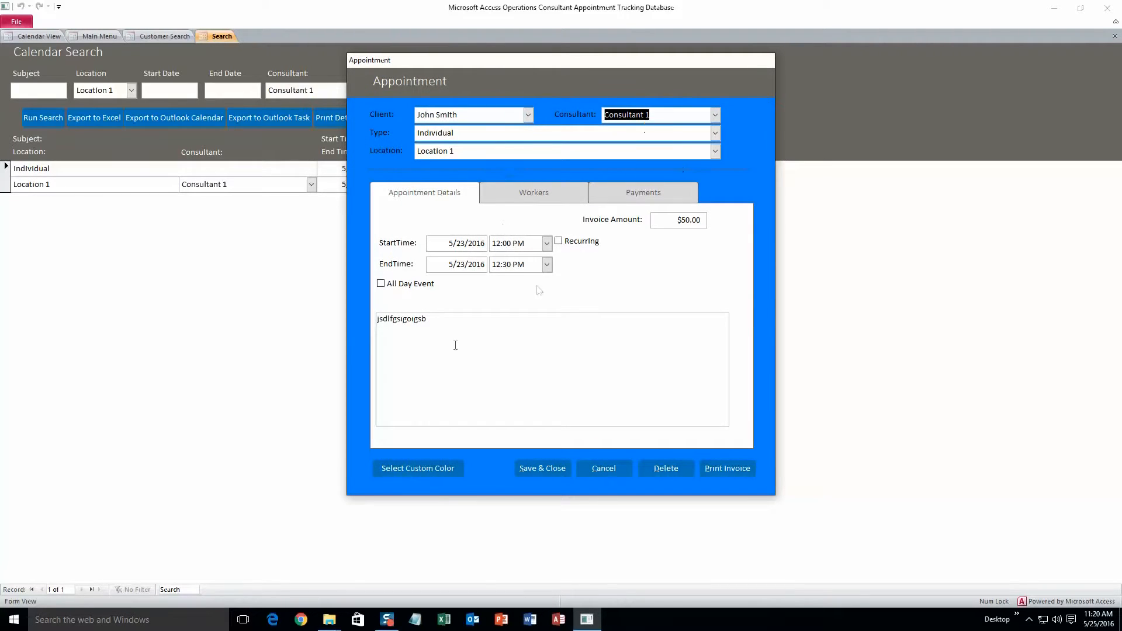
click(532, 470)
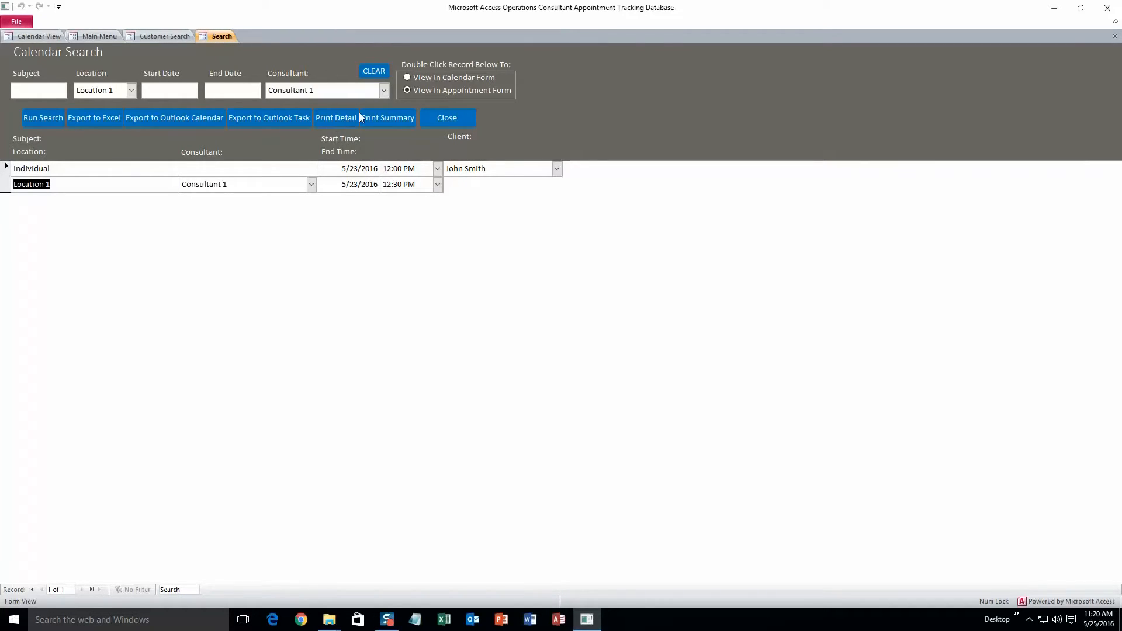
Step: Preview the detail and summary printouts of the calendar search results, returning to the search form after each
click(345, 117)
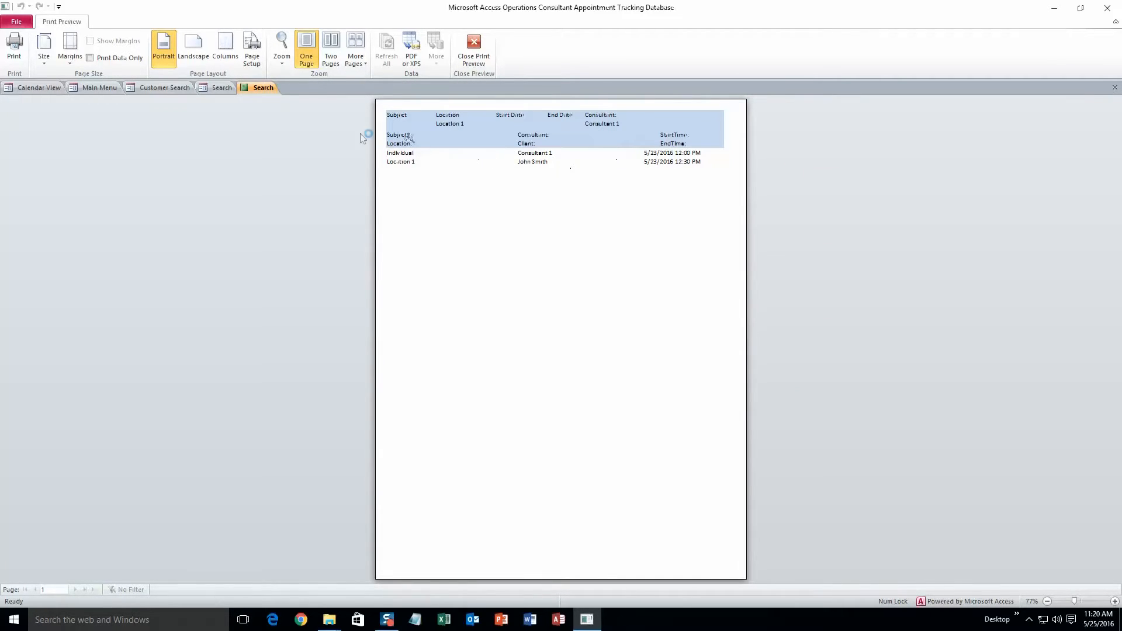
click(228, 90)
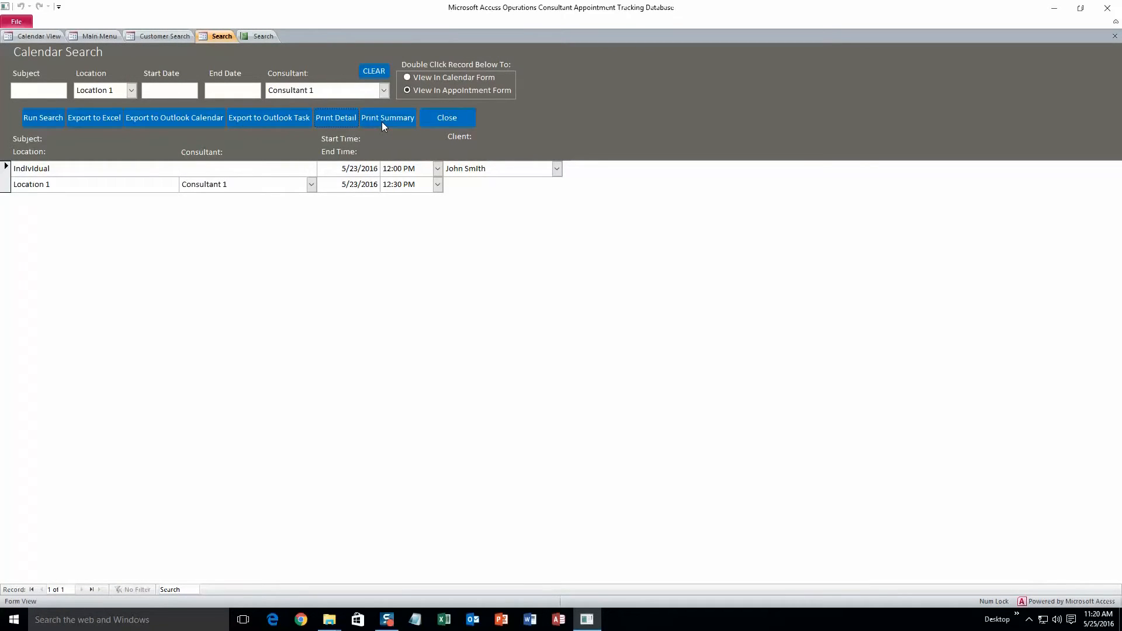
click(386, 119)
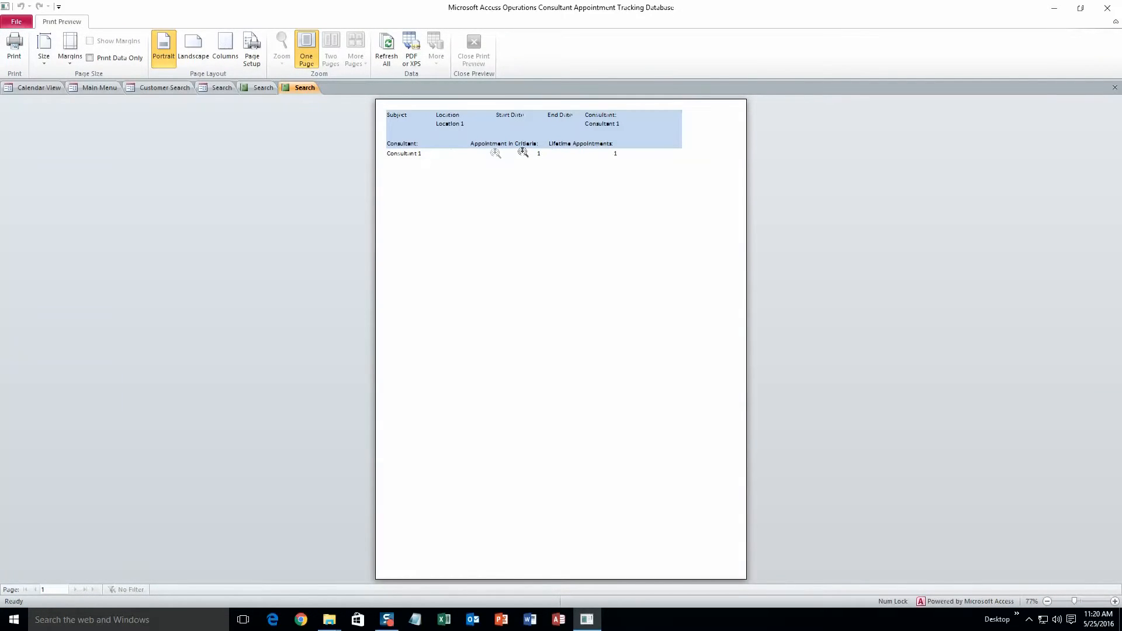
click(228, 87)
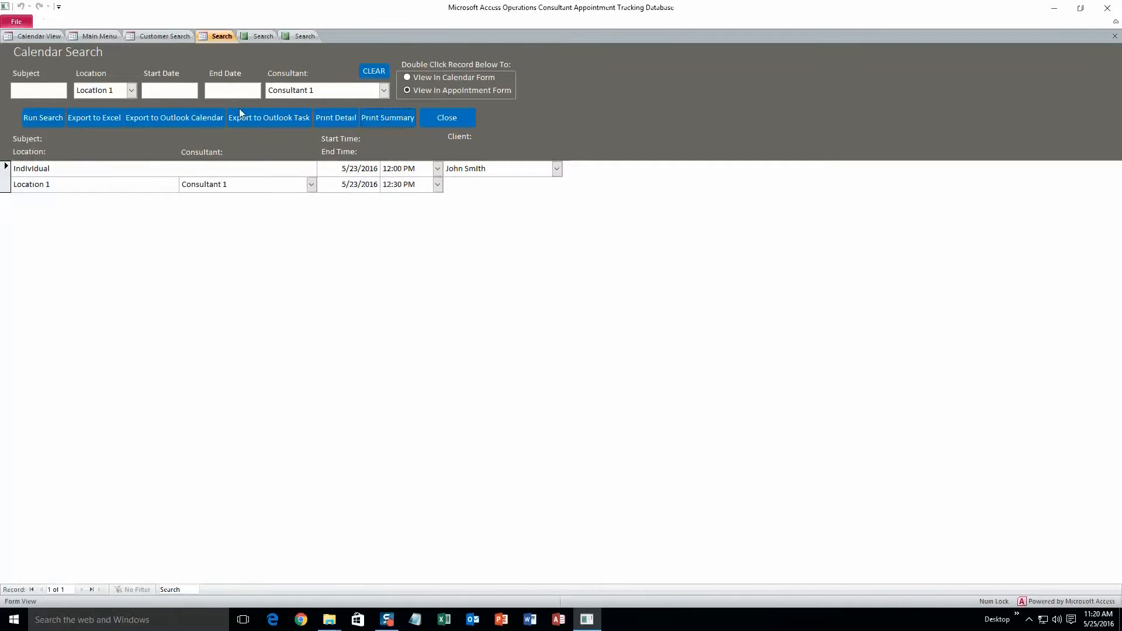
Step: Open the Consultants list in the lookup maintenance and replace the Consultant 1 entry with a real consultant's name
click(112, 38)
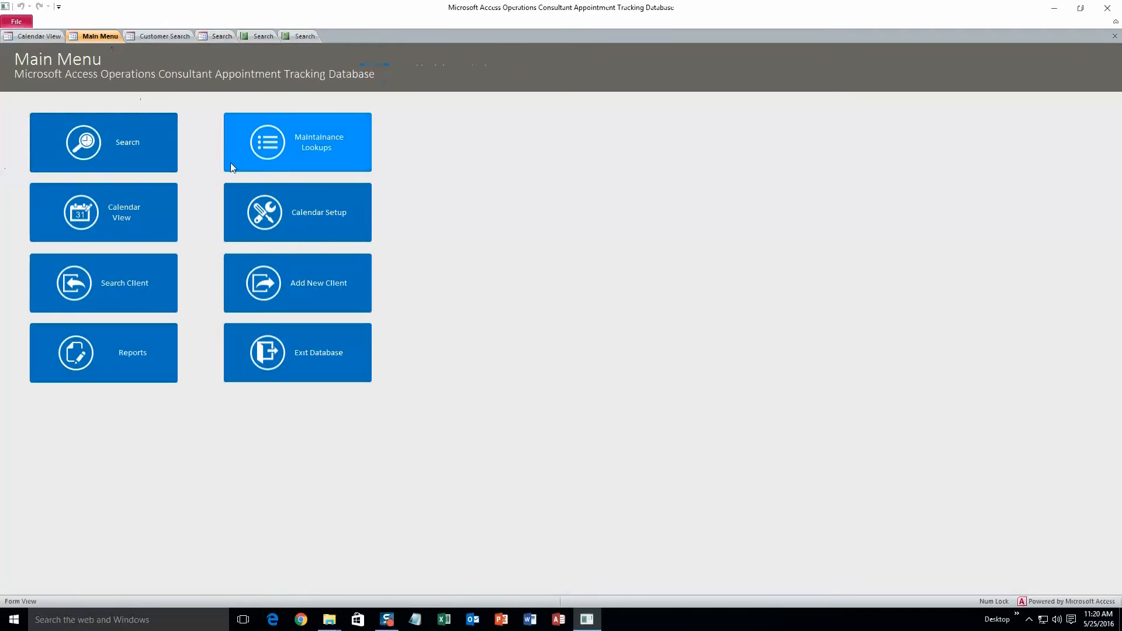
click(240, 169)
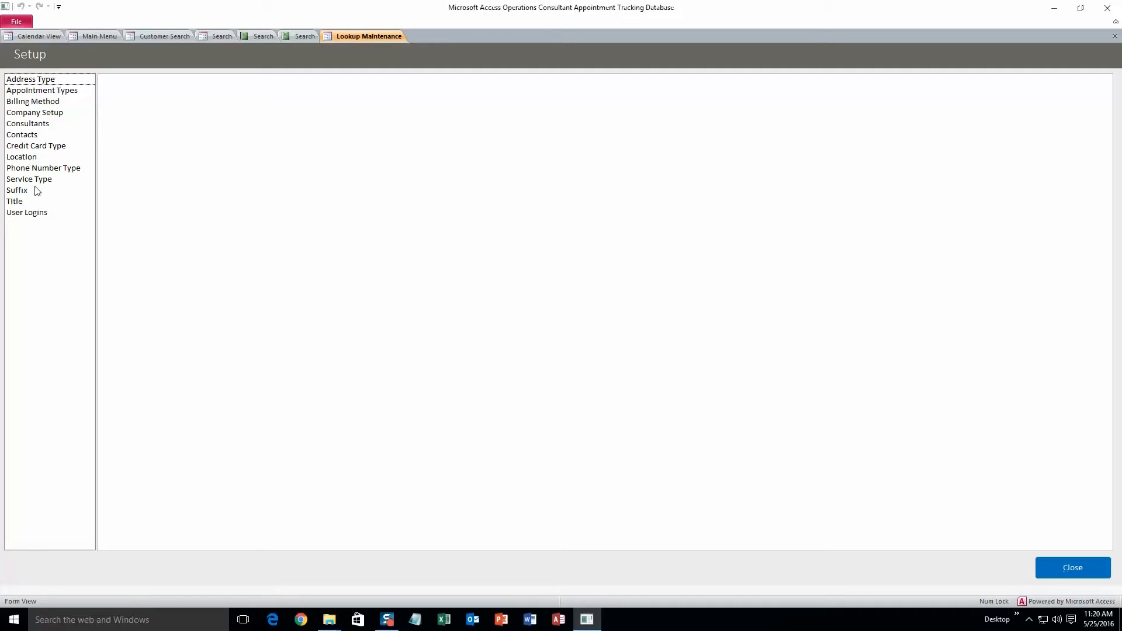
click(40, 125)
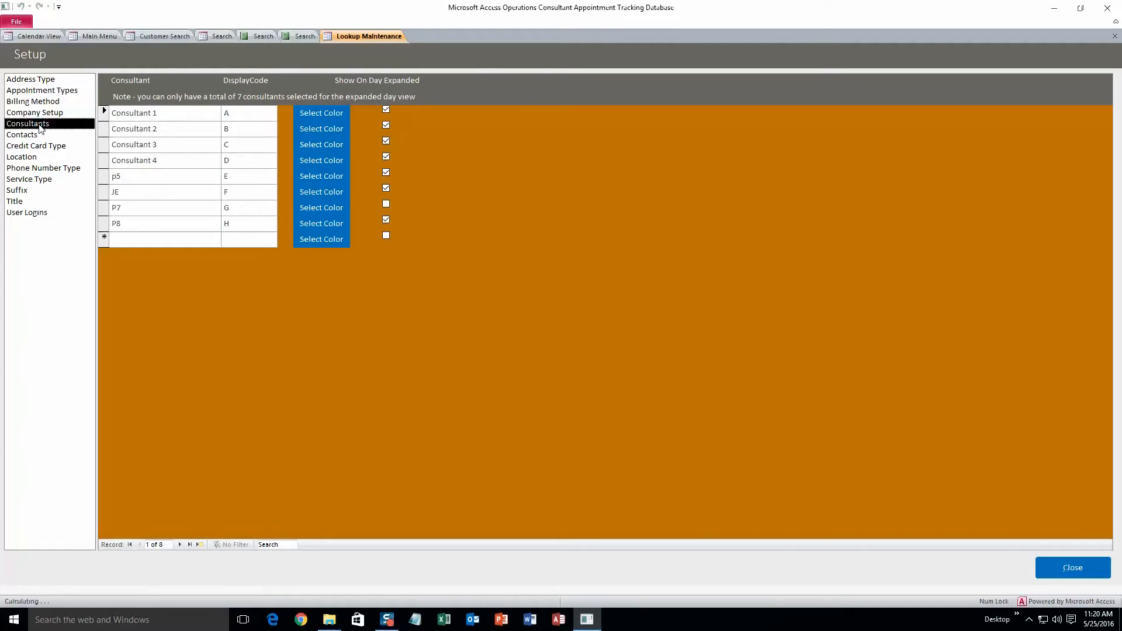
click(173, 112)
key(BackSpace)
key(BackSpace)
key(BackSpace)
key(BackSpace)
key(BackSpace)
key(BackSpace)
key(BackSpace)
key(BackSpace)
key(BackSpace)
key(BackSpace)
key(BackSpace)
key(BackSpace)
Step: Add two new consultants by first name to the Consultants list and close the lookup maintenance
click(139, 240)
text(Sally)
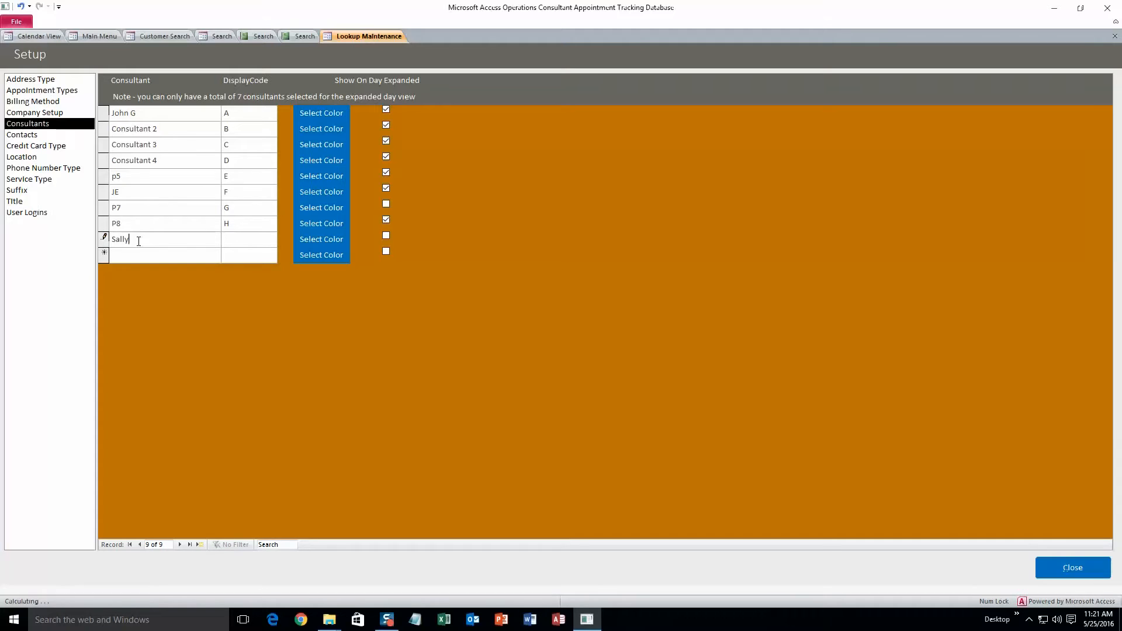
click(119, 256)
text(Jeff)
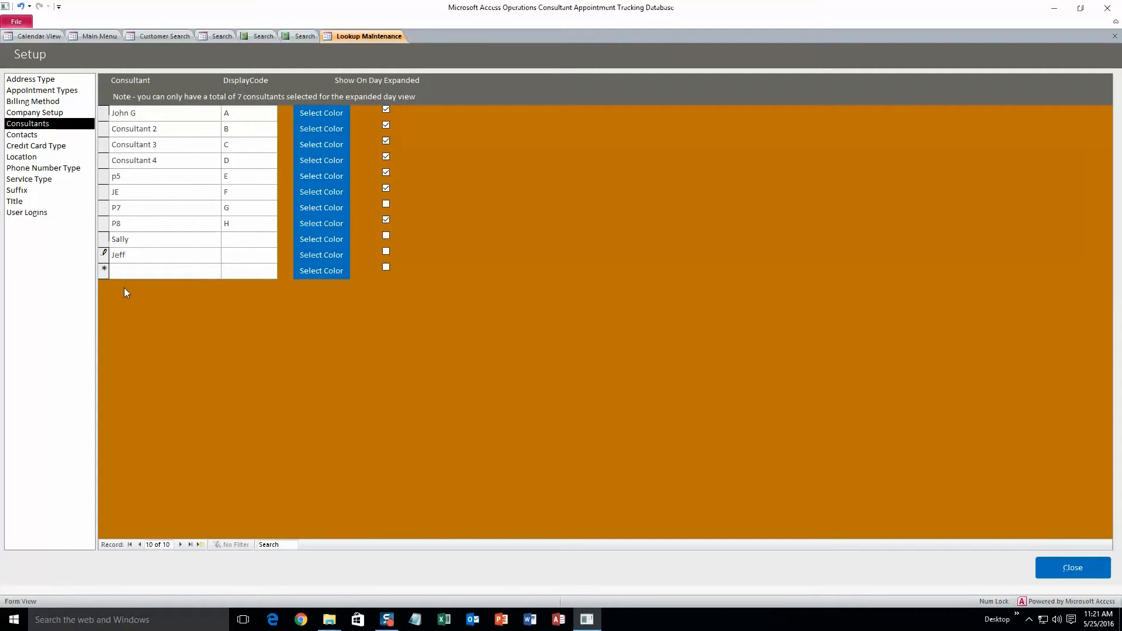
click(1072, 575)
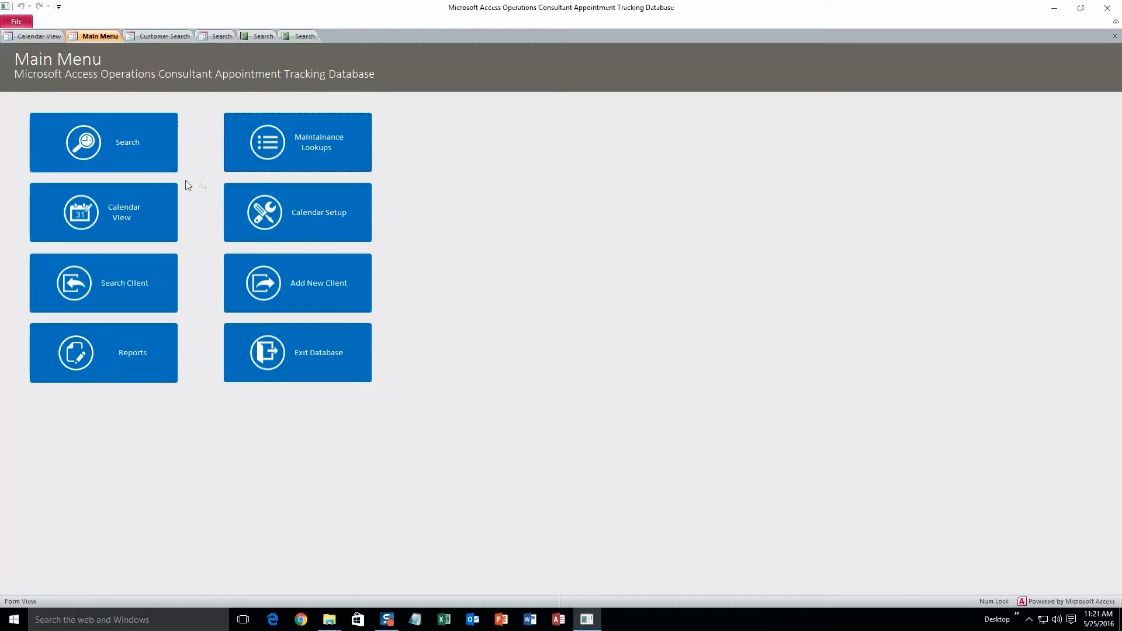
Step: Start a 10:00 AM appointment on May 23 2016, check the available consultants, then save and close it and return to the main menu
click(161, 212)
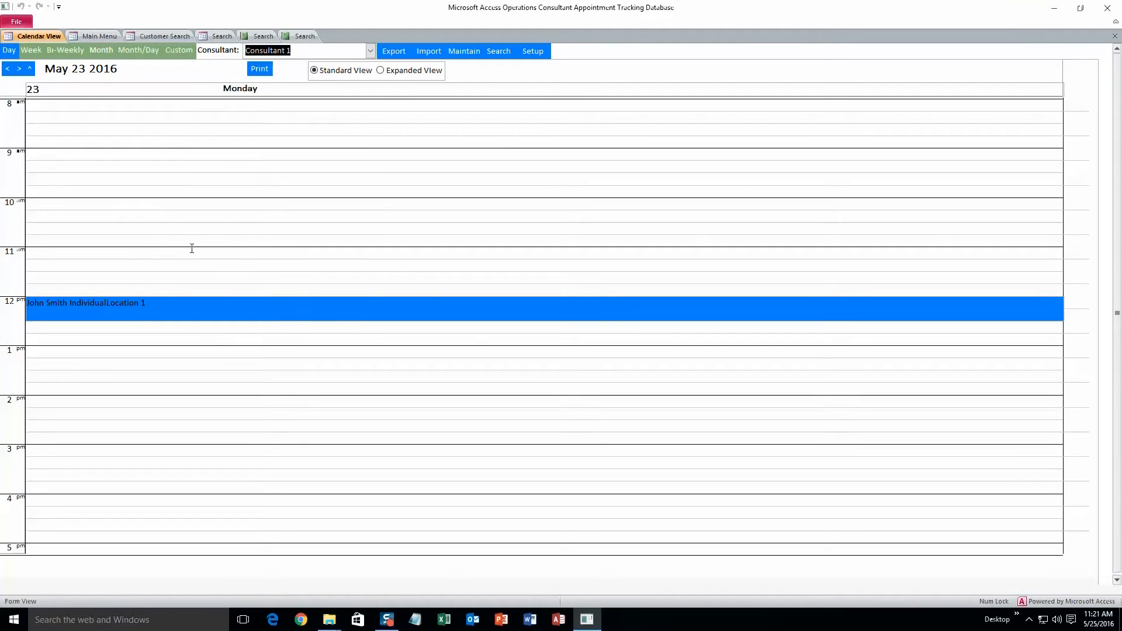
double_click(176, 210)
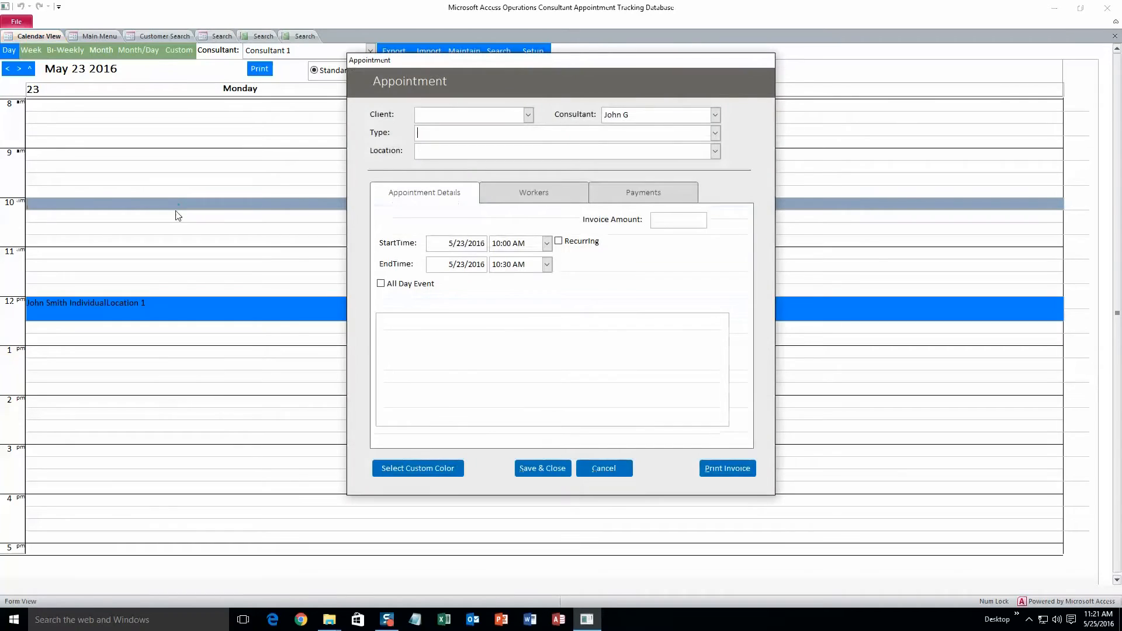
click(715, 114)
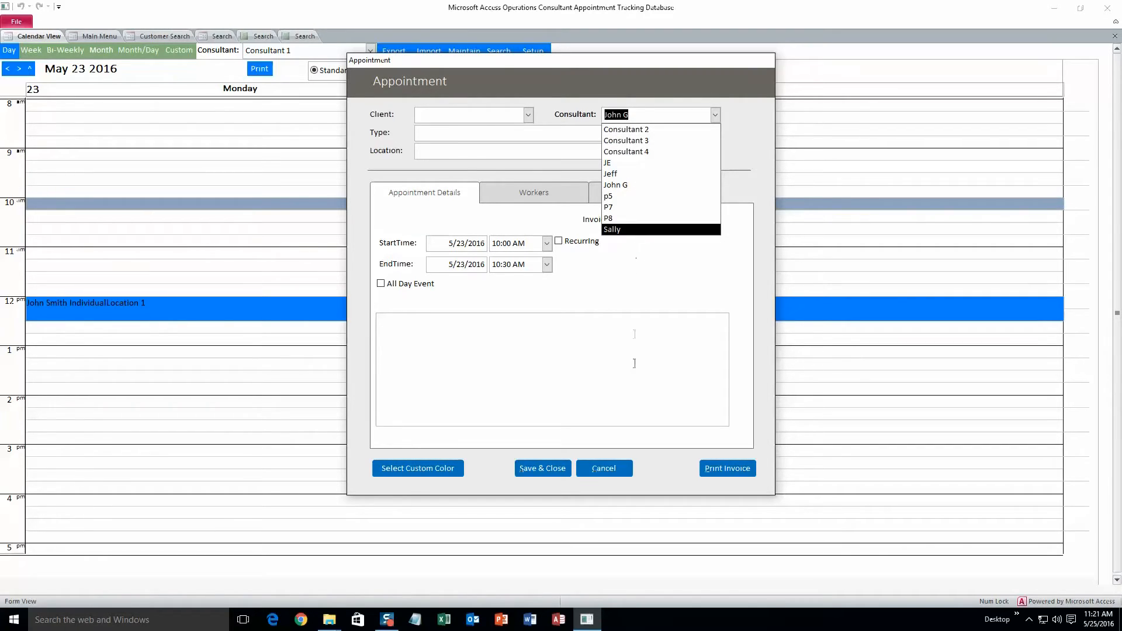
click(528, 469)
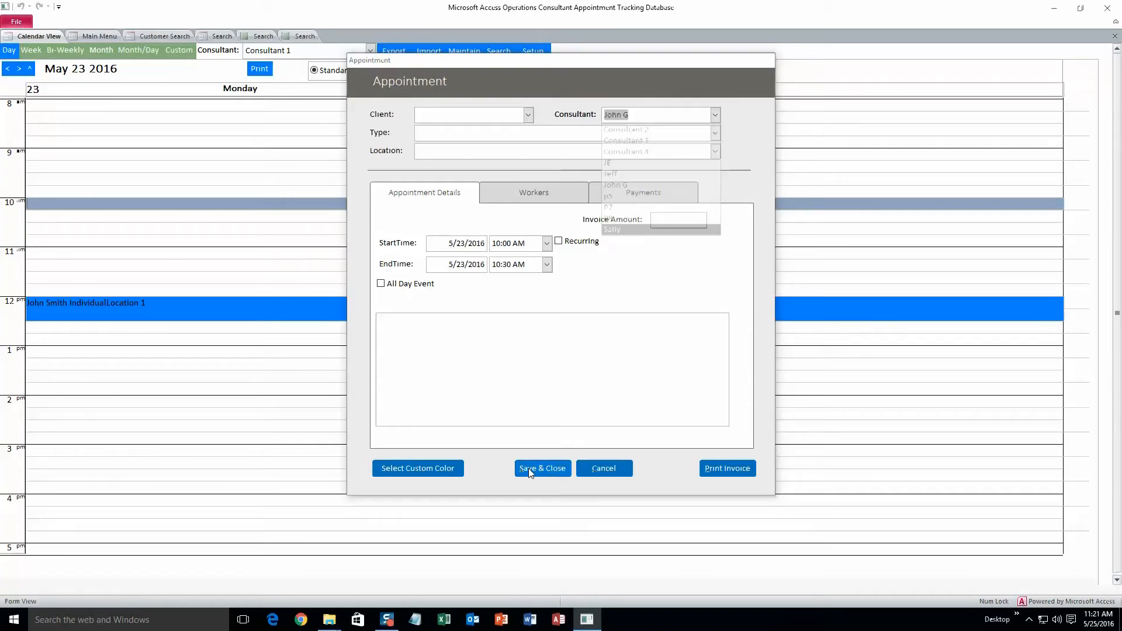
click(529, 468)
click(100, 36)
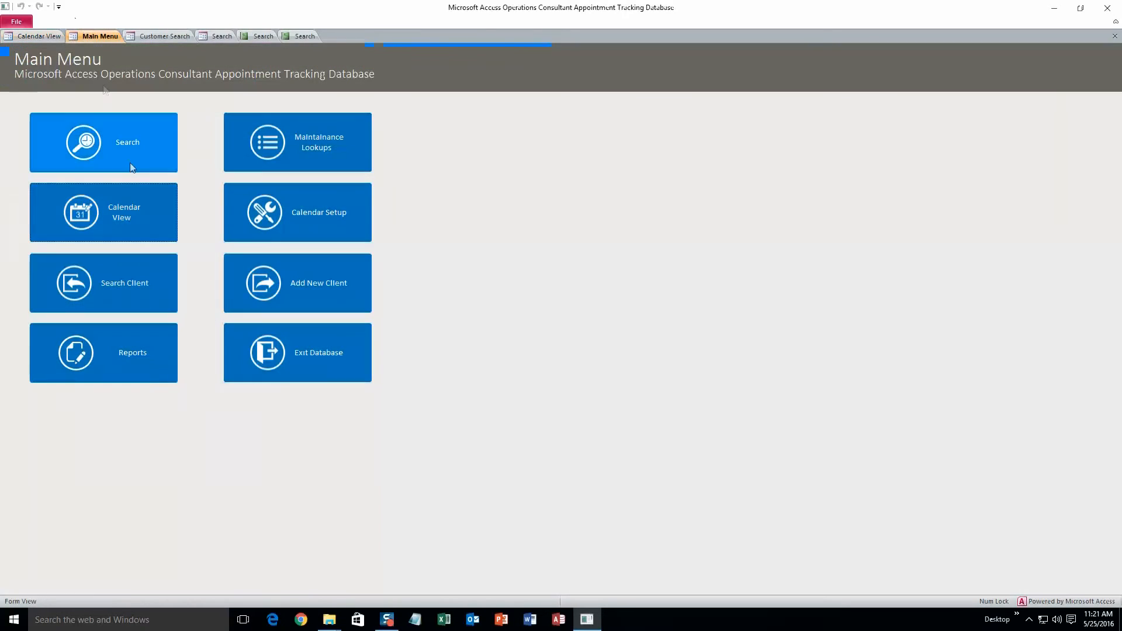
Step: Review the calendar setup's first-day-of-week, start-time and color options, keep Monday as first day, and save and close
click(308, 232)
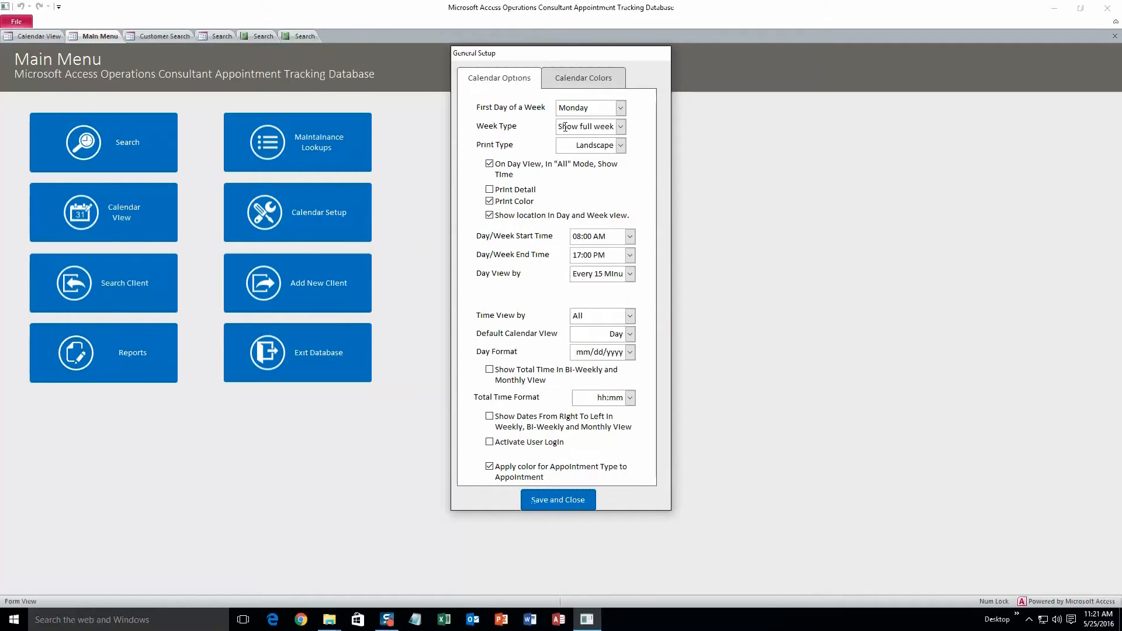
click(620, 108)
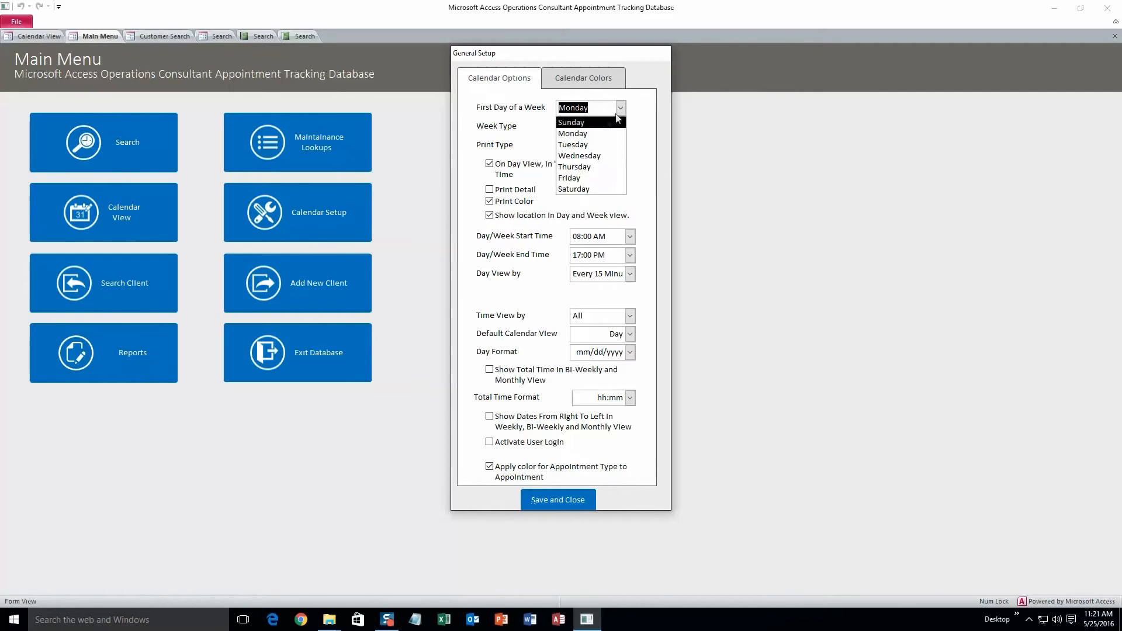
click(573, 133)
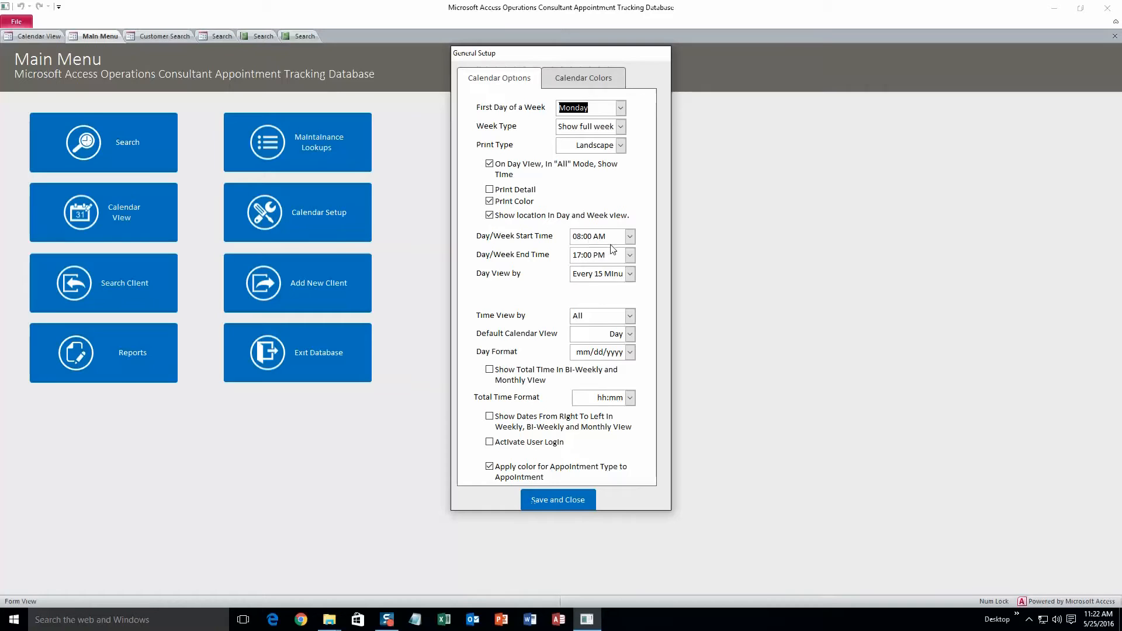
click(630, 237)
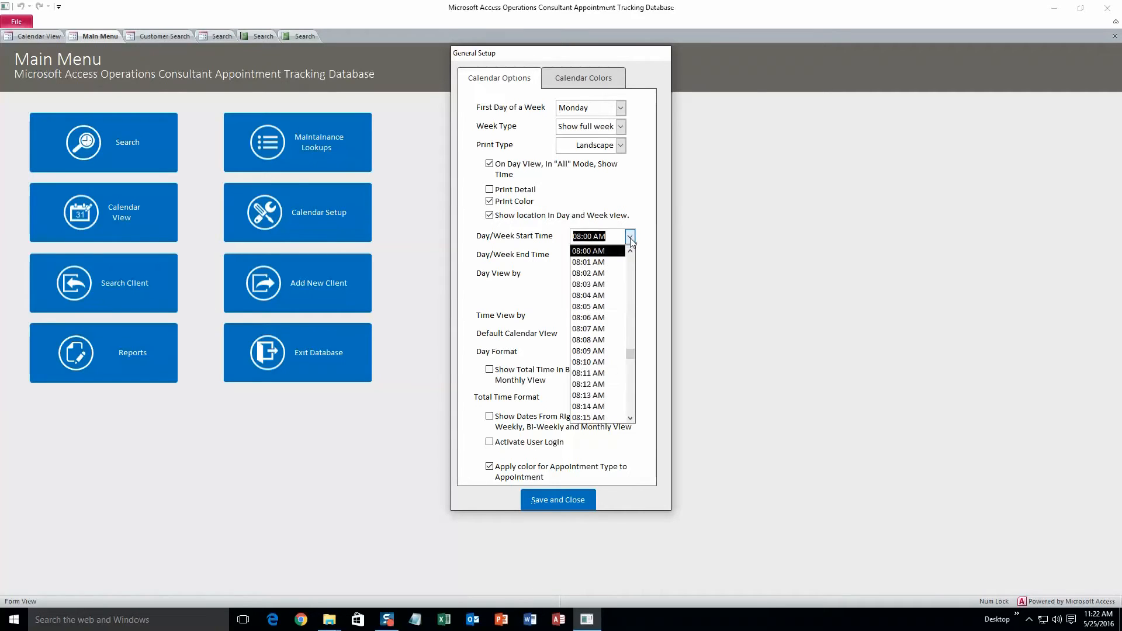
click(630, 237)
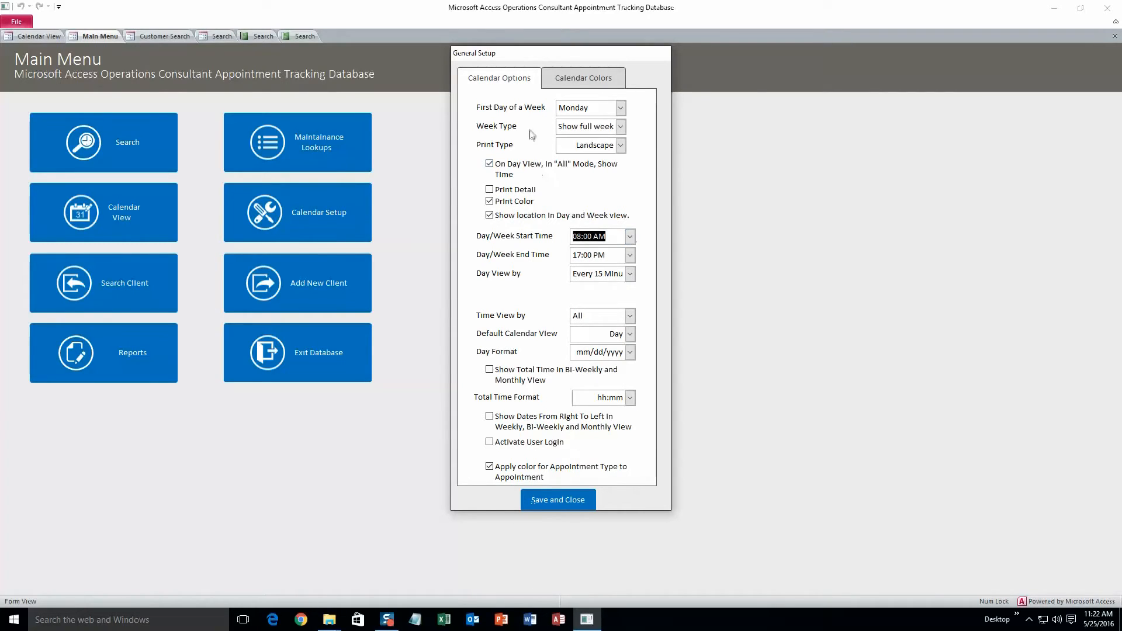
click(589, 88)
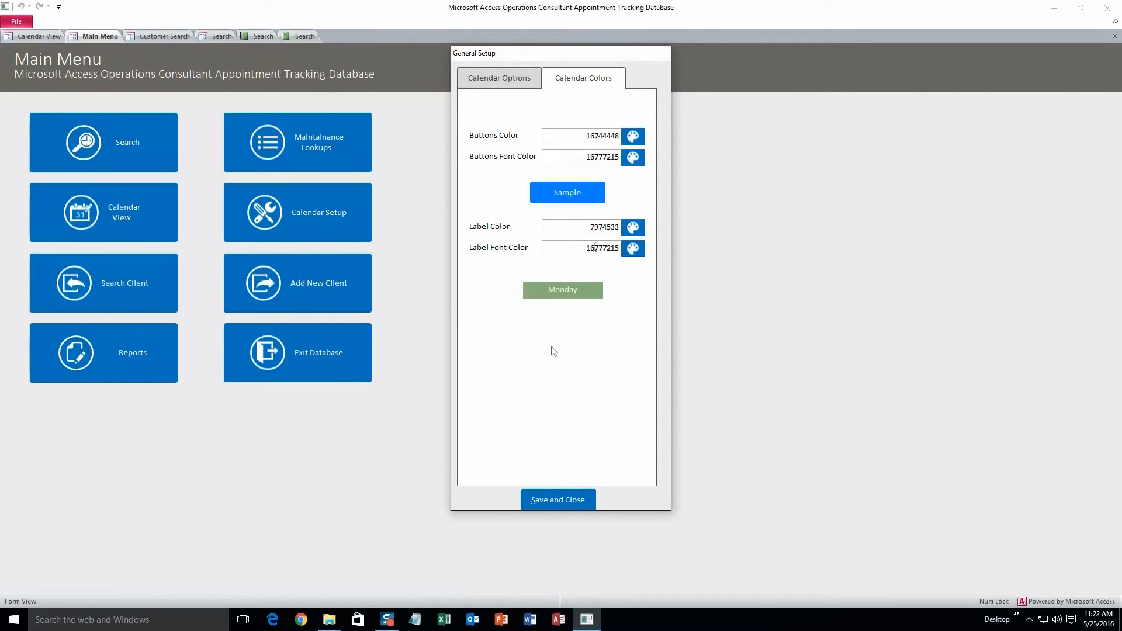
click(555, 498)
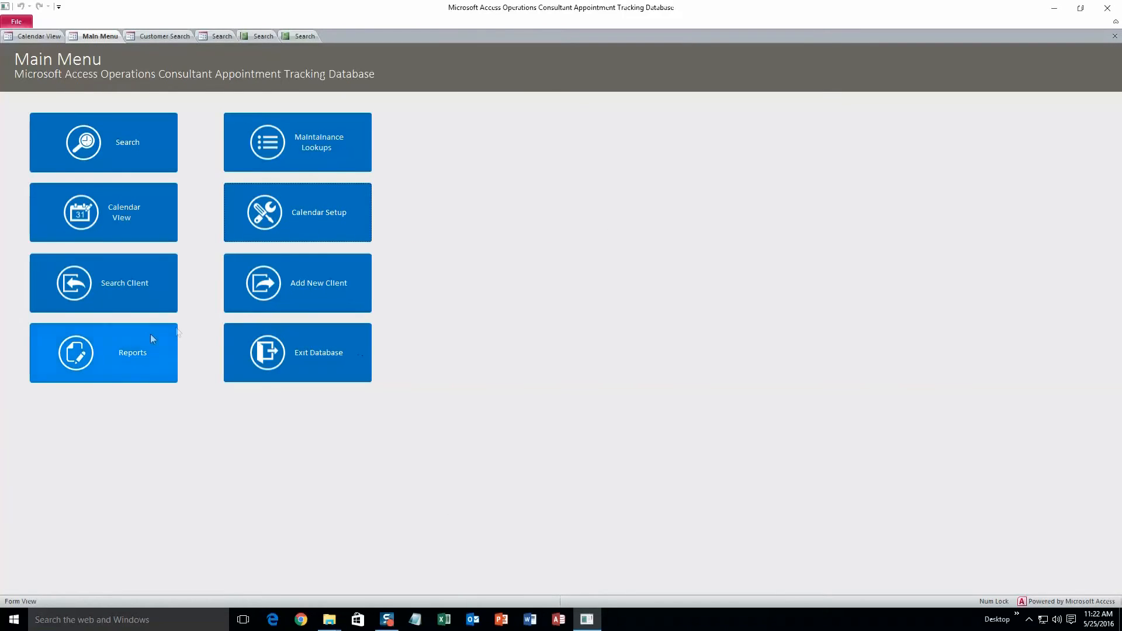
Step: Open the reports dialog and set the date range from 5/13/2016 to 5/27/2016
click(143, 355)
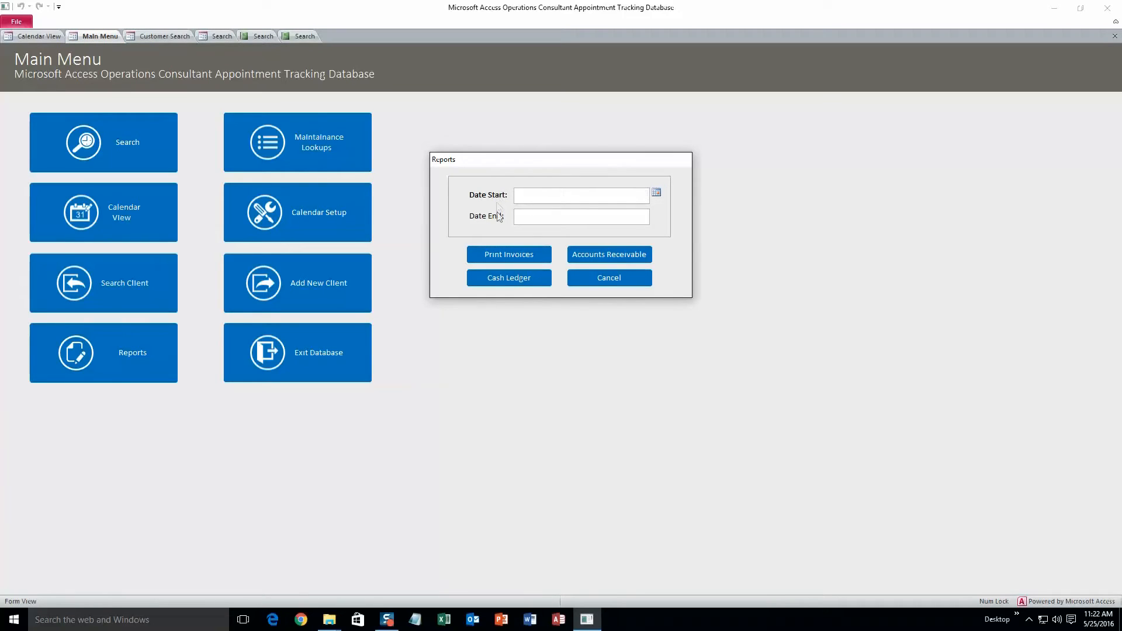
click(656, 194)
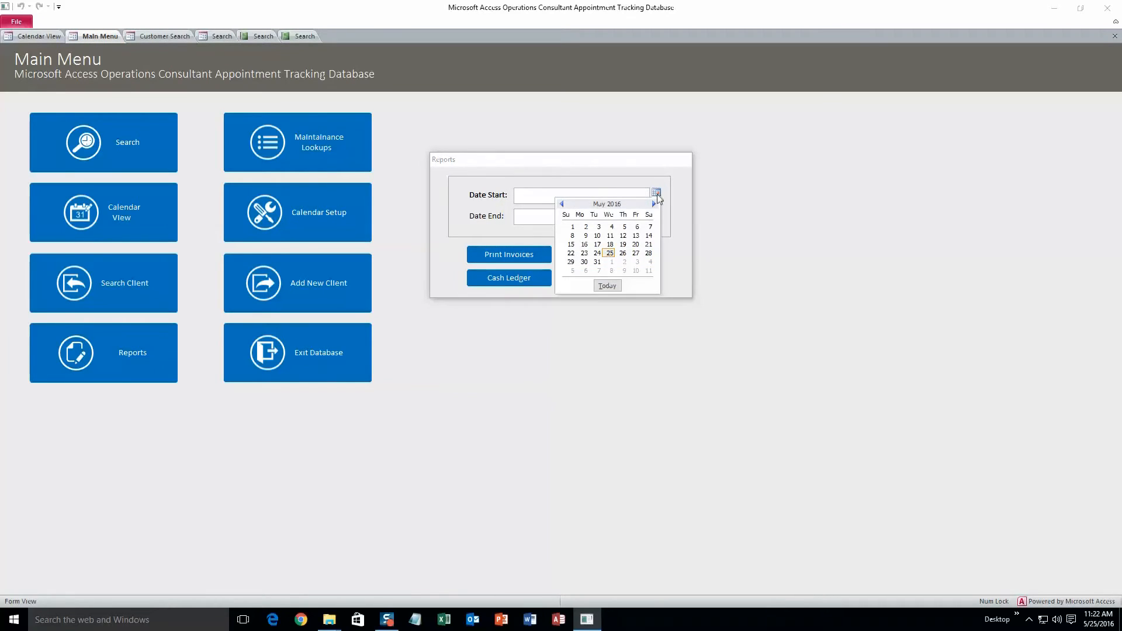
click(636, 237)
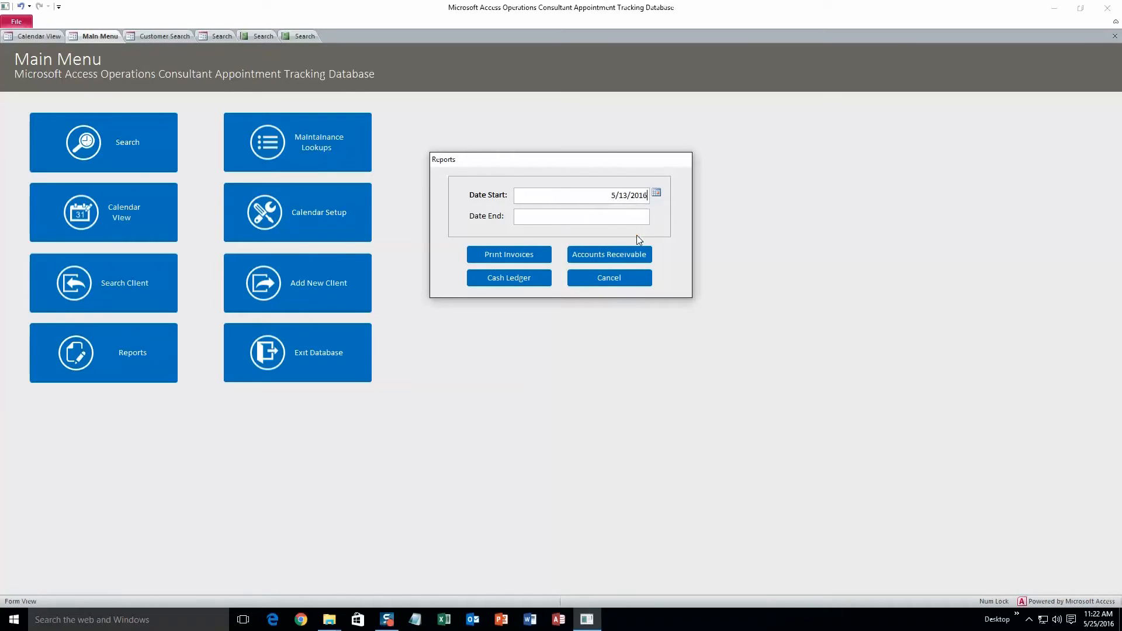
click(656, 214)
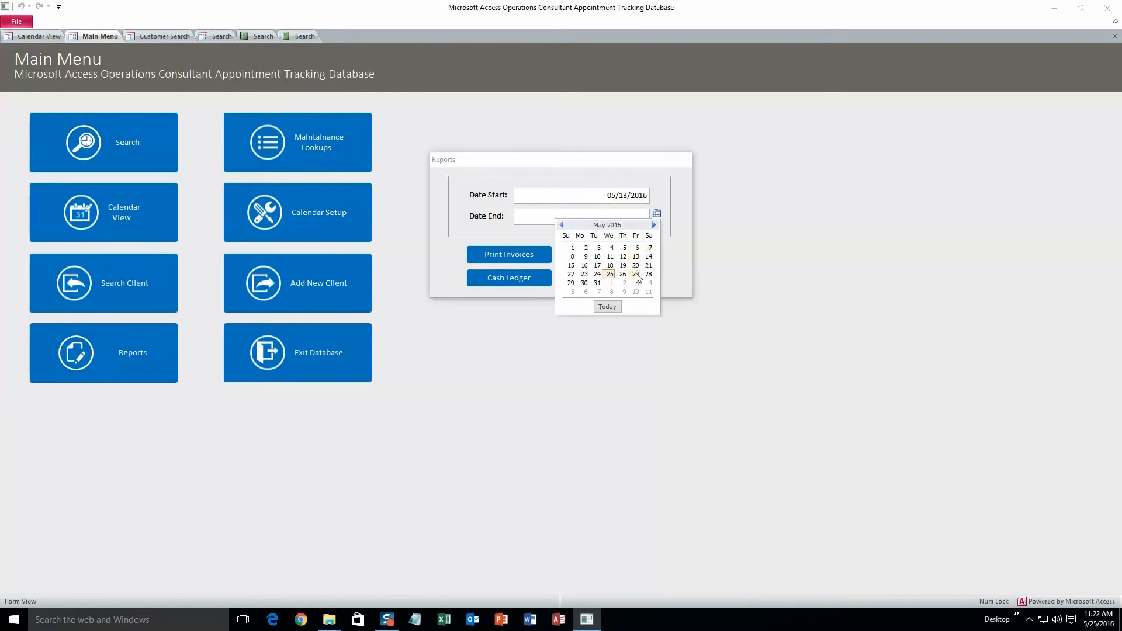
click(635, 274)
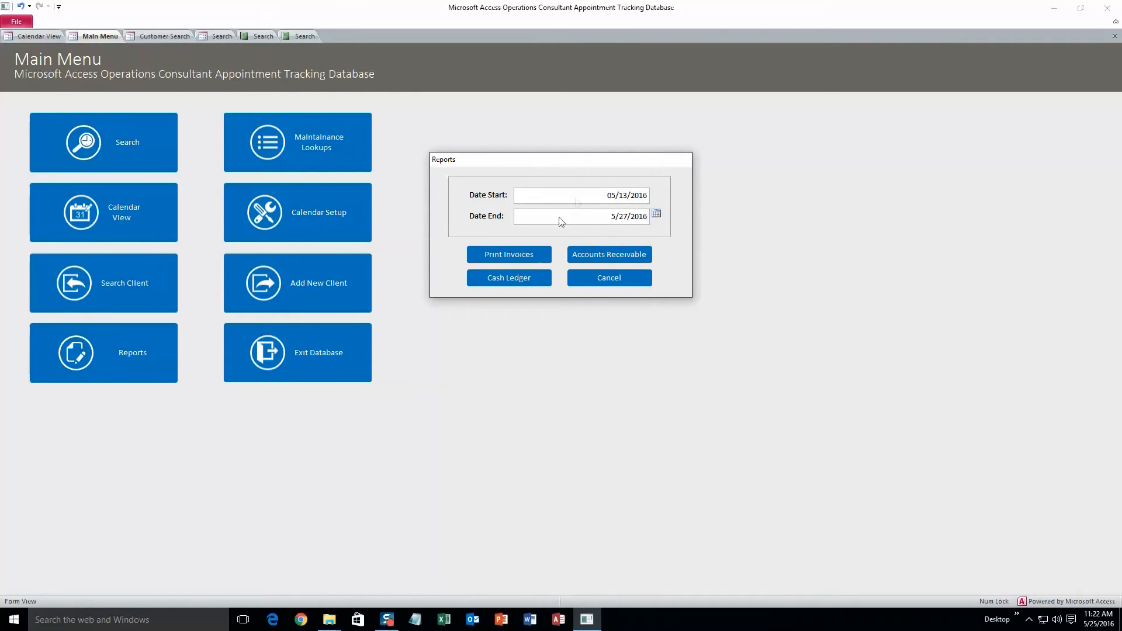
Step: Preview the invoices for the chosen date range, close the reports dialog and return to the main menu
click(528, 260)
drag(579, 160, 855, 228)
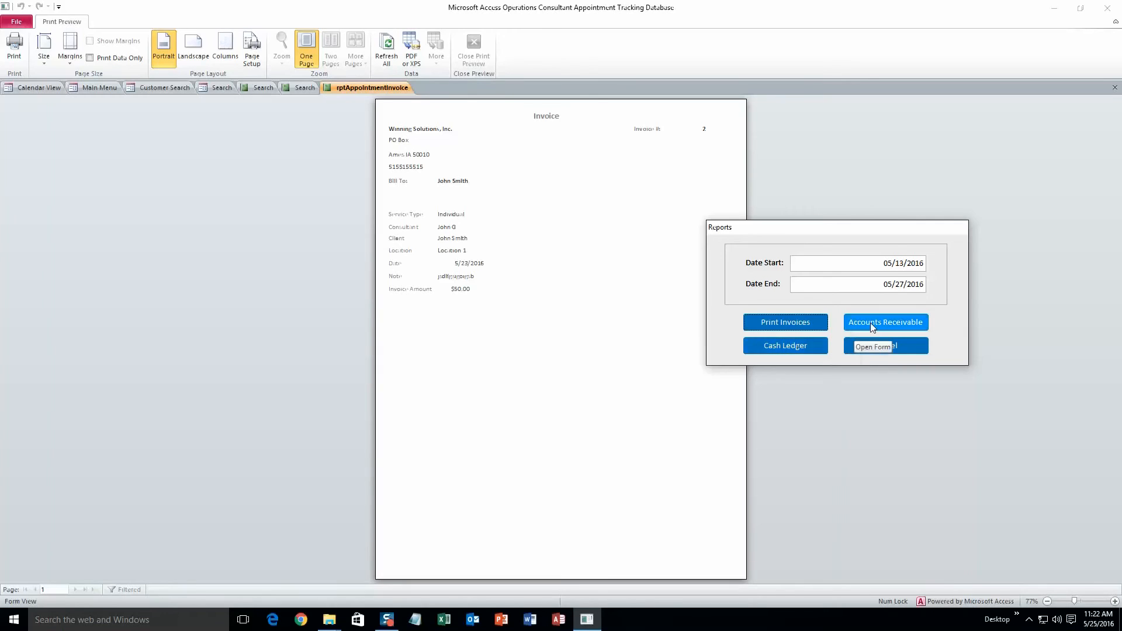
click(879, 345)
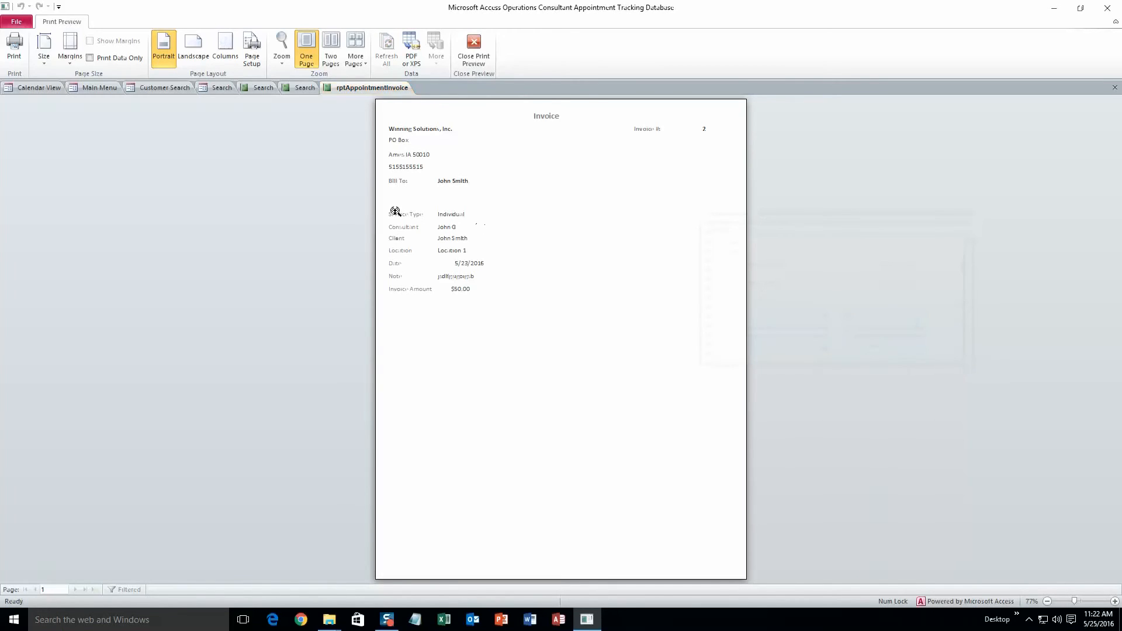
click(164, 87)
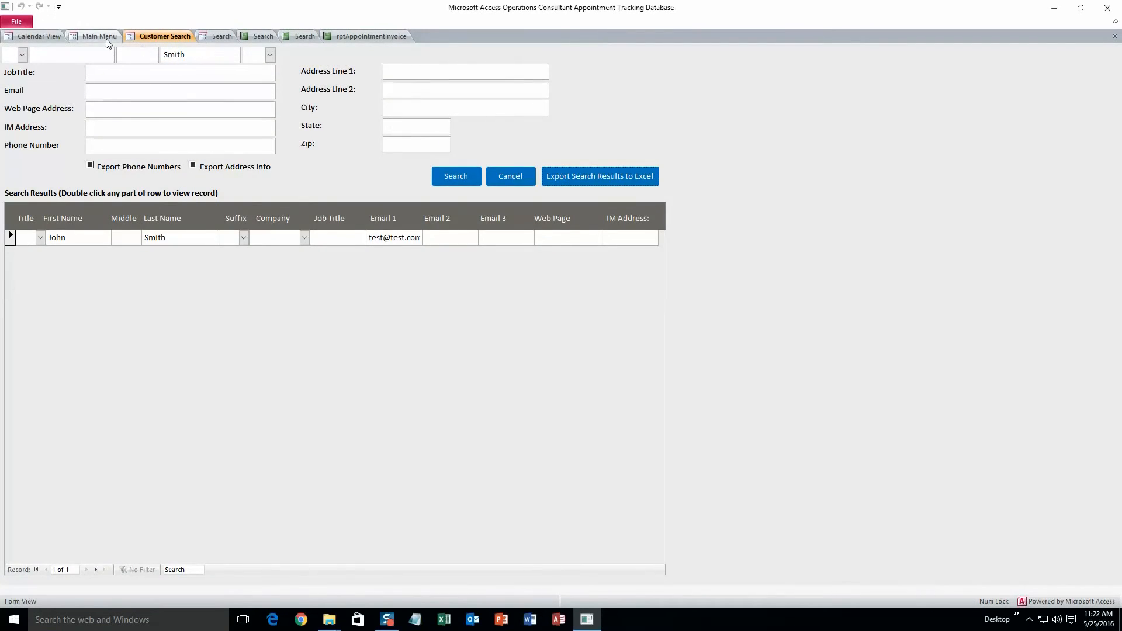
click(106, 37)
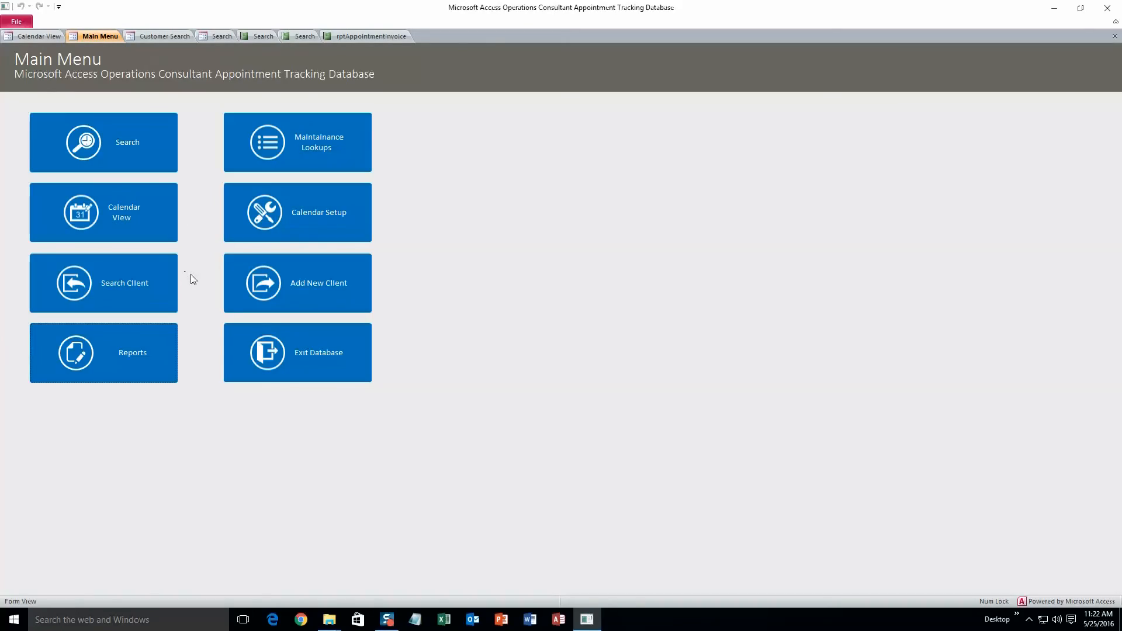